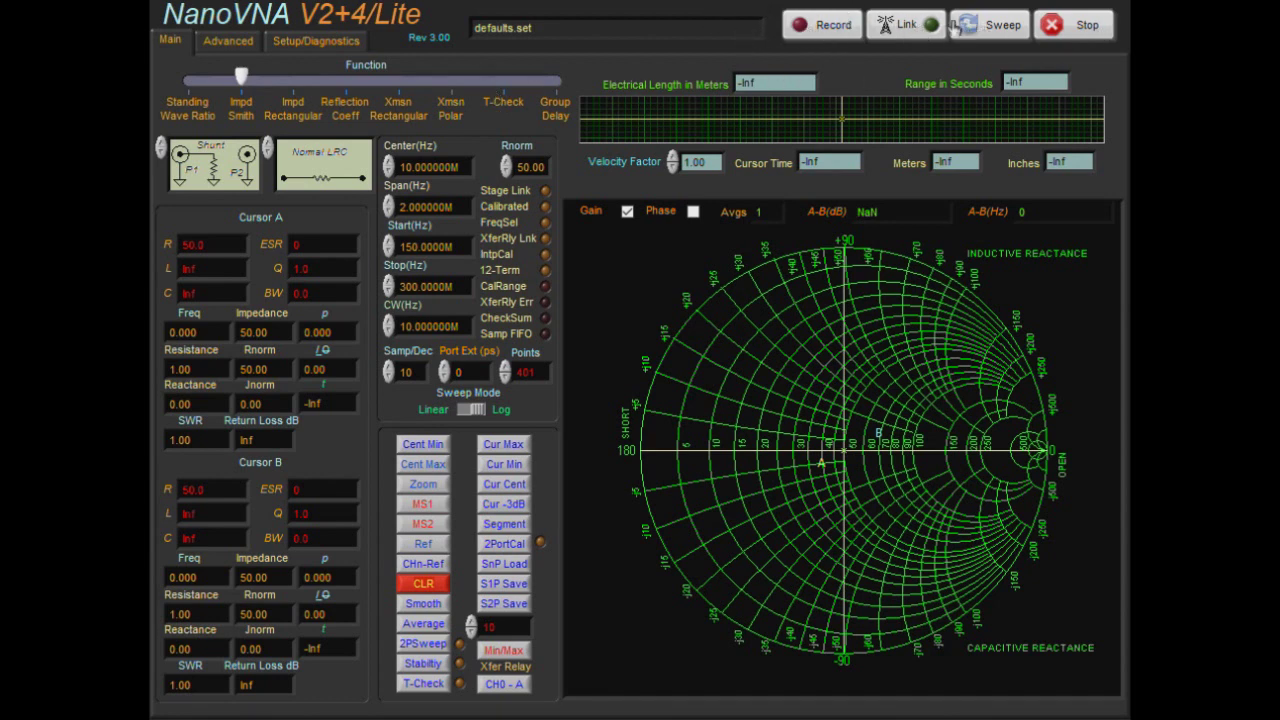
- Connect to the analyser, sweep from 6 GHz to 9.3 GHz, and show transmission gain versus frequency
{"action": "left_click", "coordinate": [905, 26]}
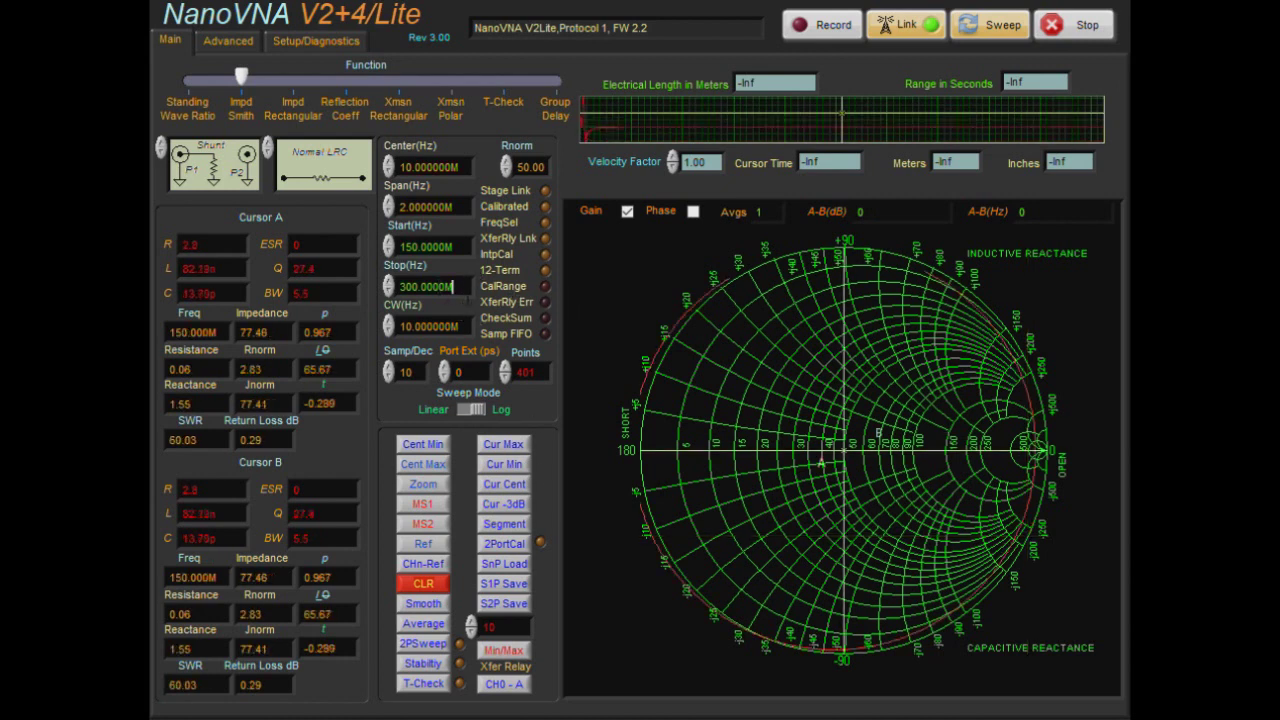
{"action": "left_click_drag", "start_coordinate": [453, 287], "coordinate": [280, 290]}
{"action": "type", "text": "5"}
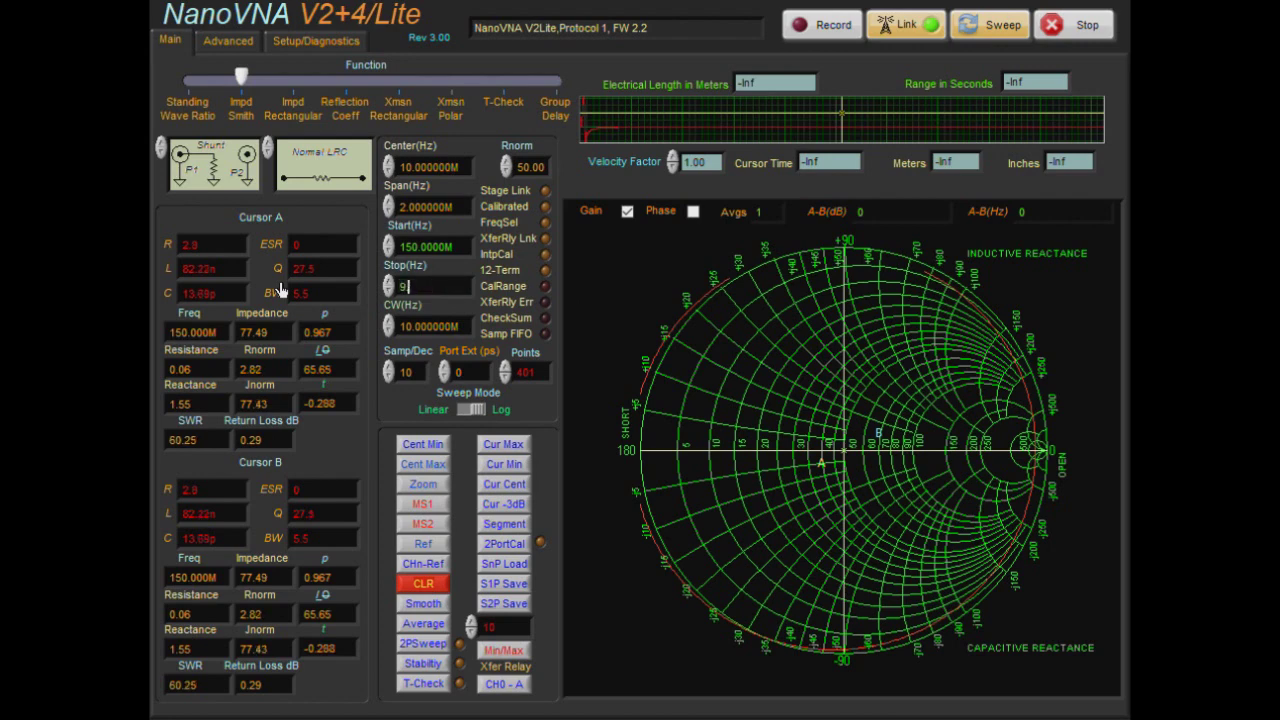
{"action": "type", "text": ".3G"}
{"action": "key", "text": "Return"}
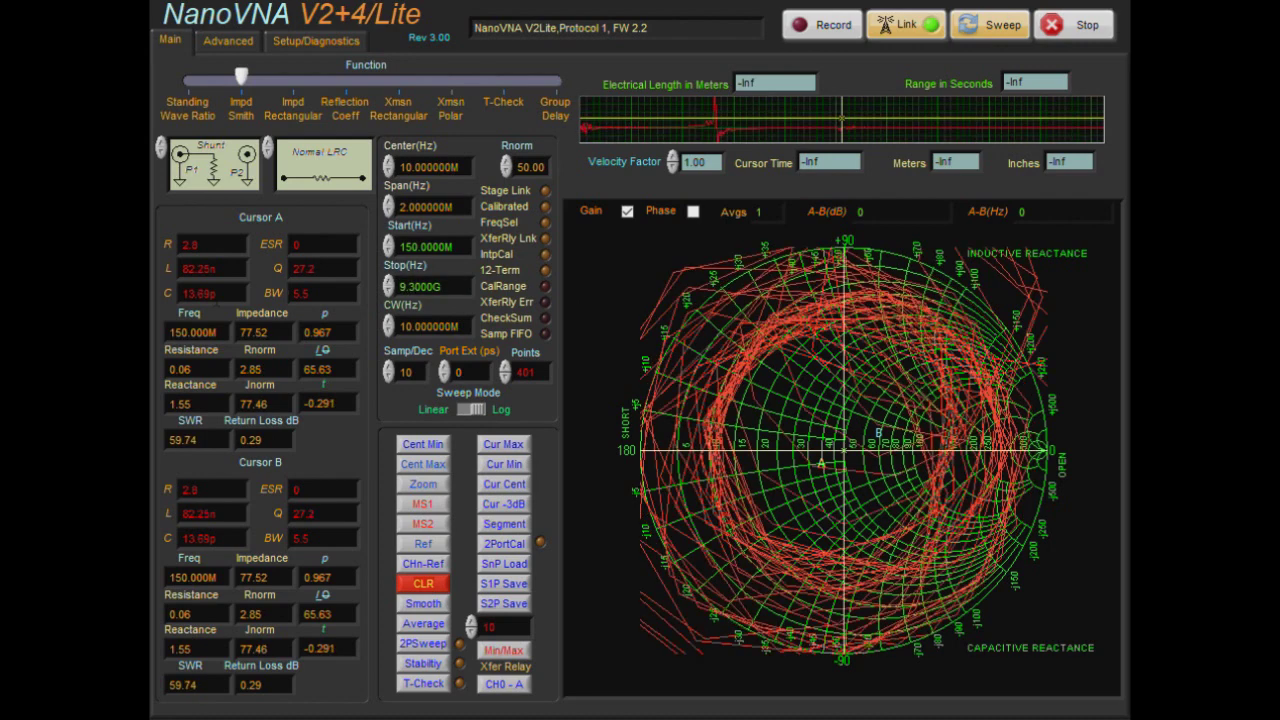
{"action": "left_click_drag", "start_coordinate": [458, 247], "coordinate": [398, 247]}
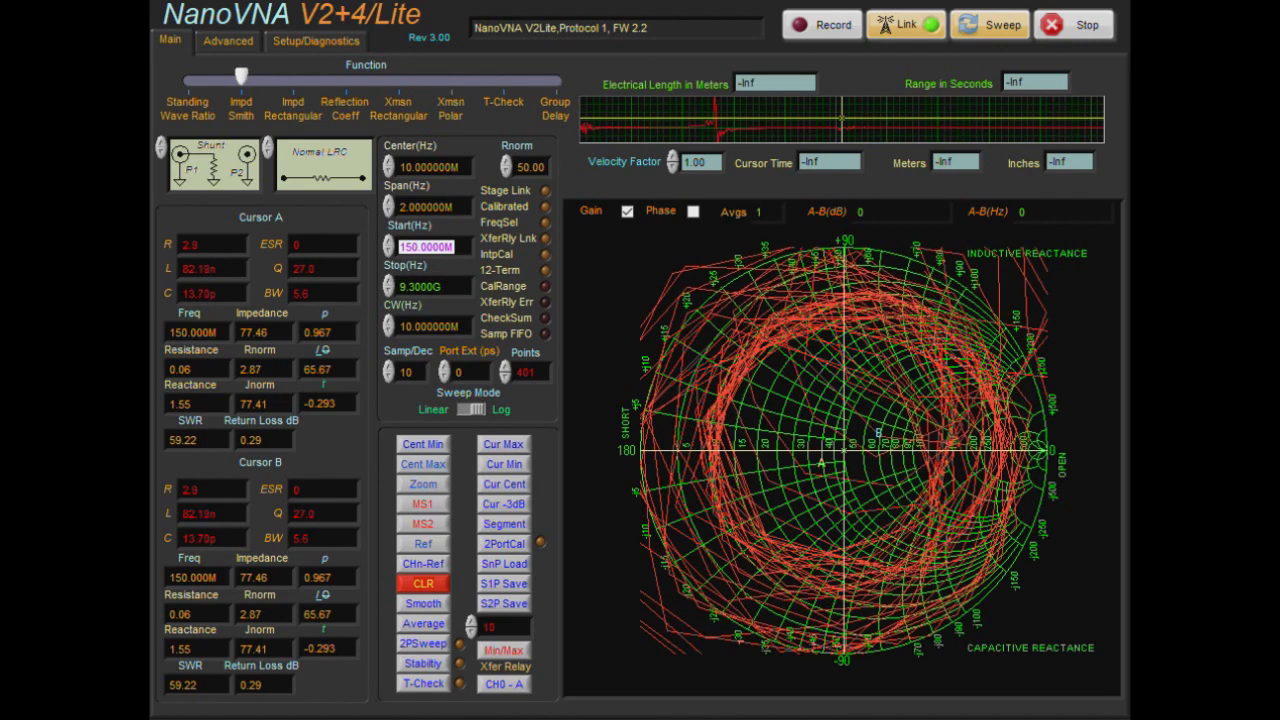
{"action": "type", "text": "6G"}
{"action": "key", "text": "Return"}
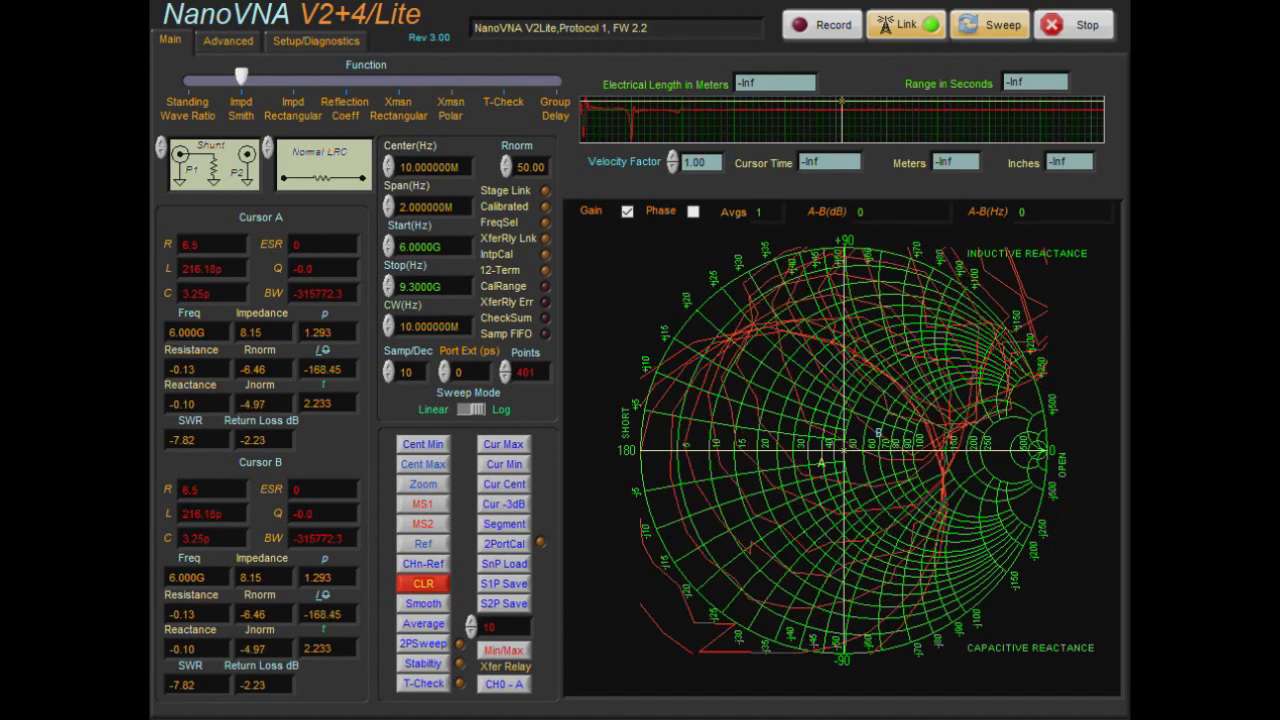
{"action": "left_click", "coordinate": [404, 86]}
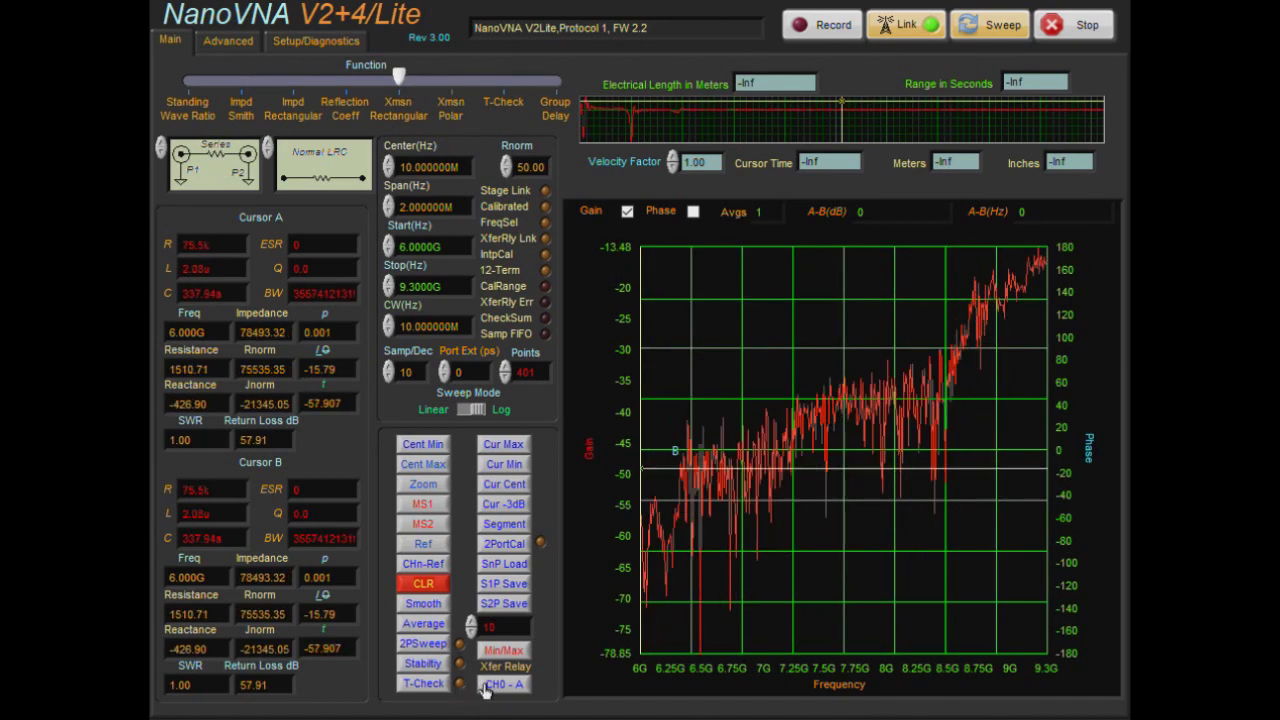
- Check the sweep time, cut the sweep to 201 points, and recheck the sweep time
{"action": "left_click", "coordinate": [318, 42]}
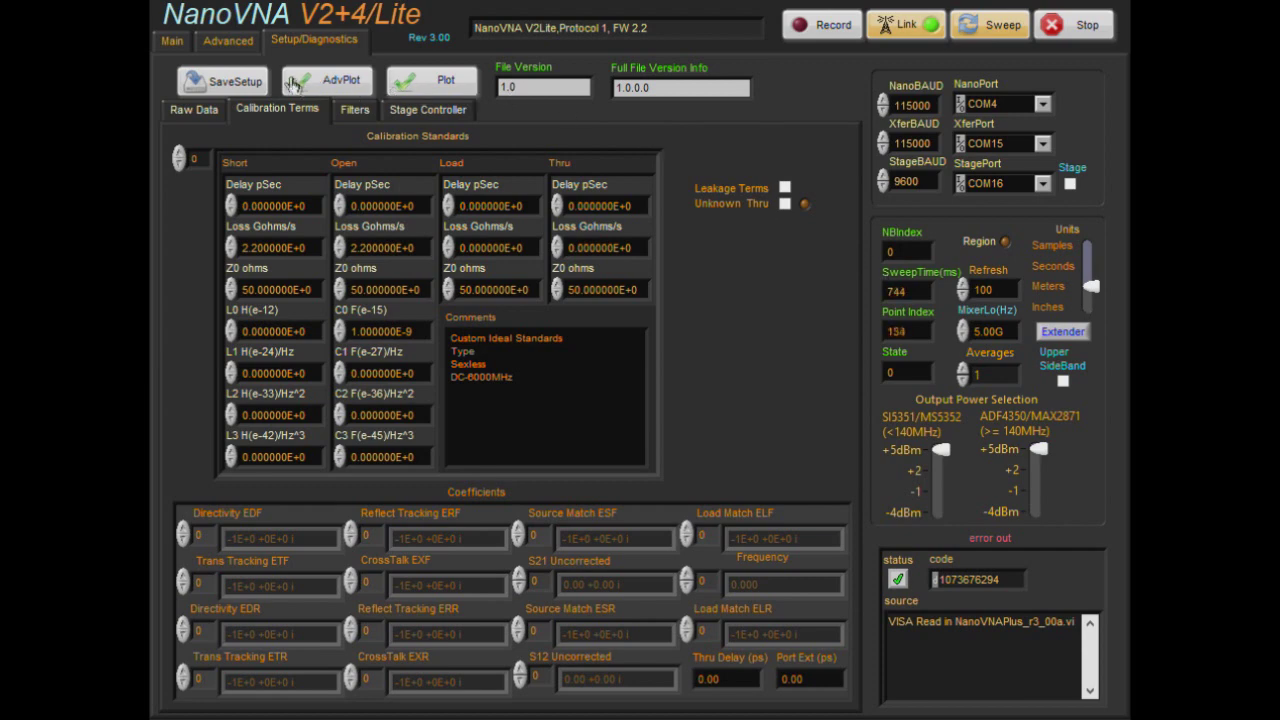
{"action": "left_click", "coordinate": [178, 42]}
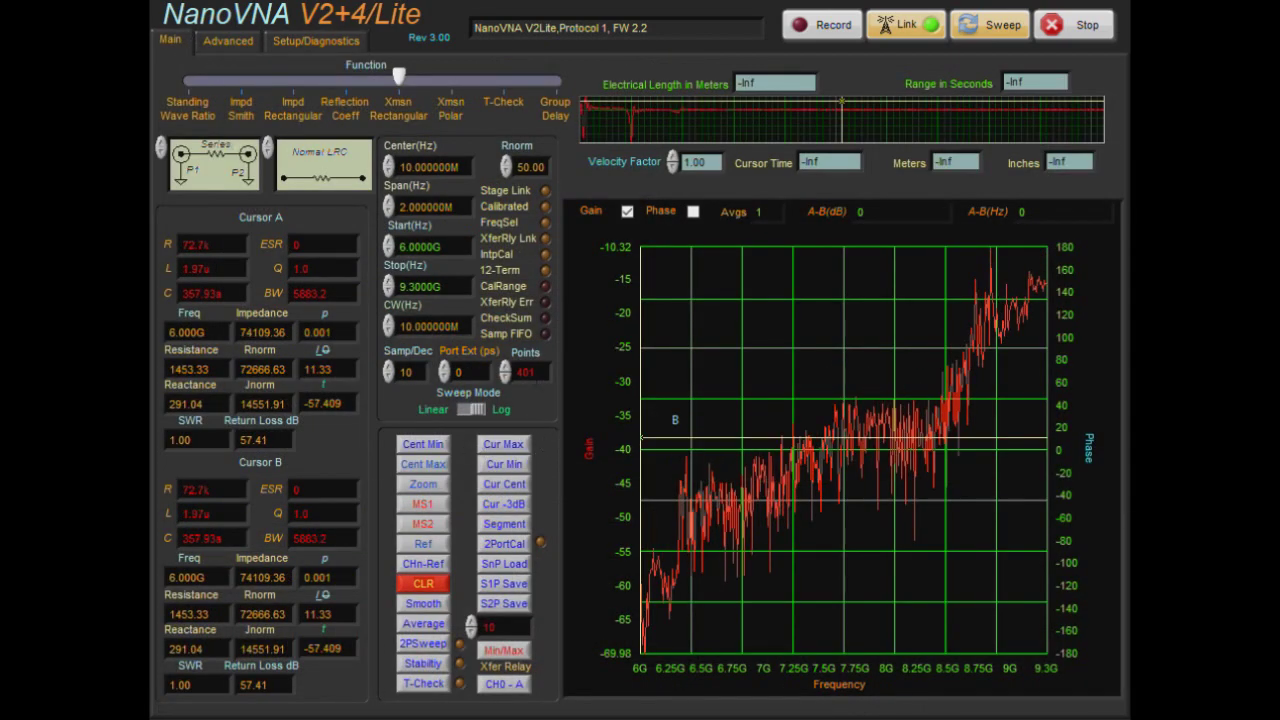
{"action": "left_click", "coordinate": [524, 371]}
{"action": "type", "text": "2"}
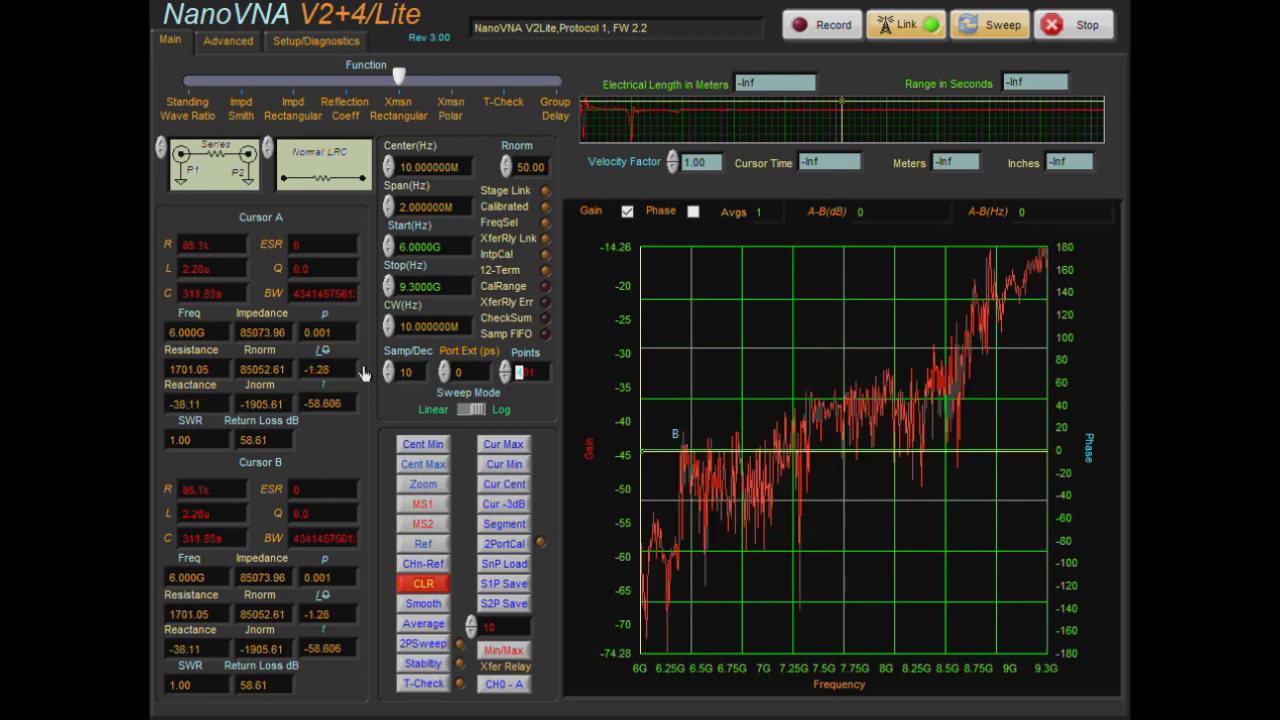
{"action": "key", "text": "Return"}
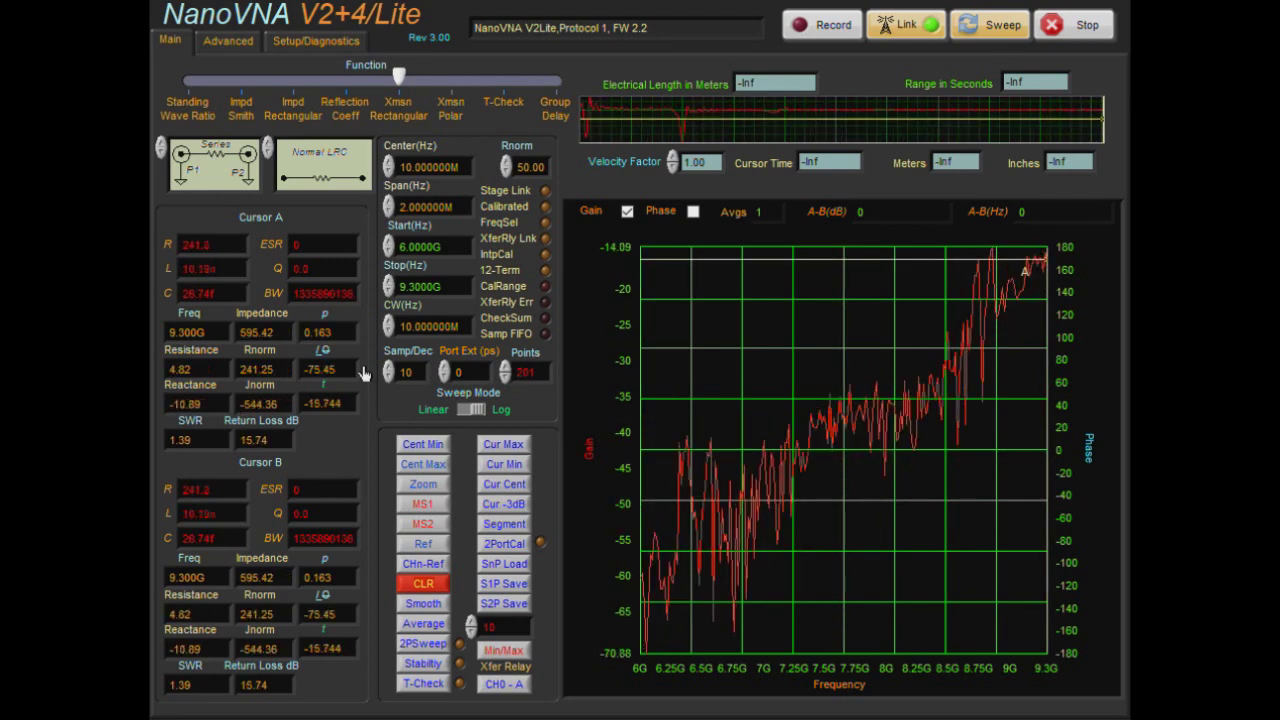
{"action": "left_click", "coordinate": [327, 42]}
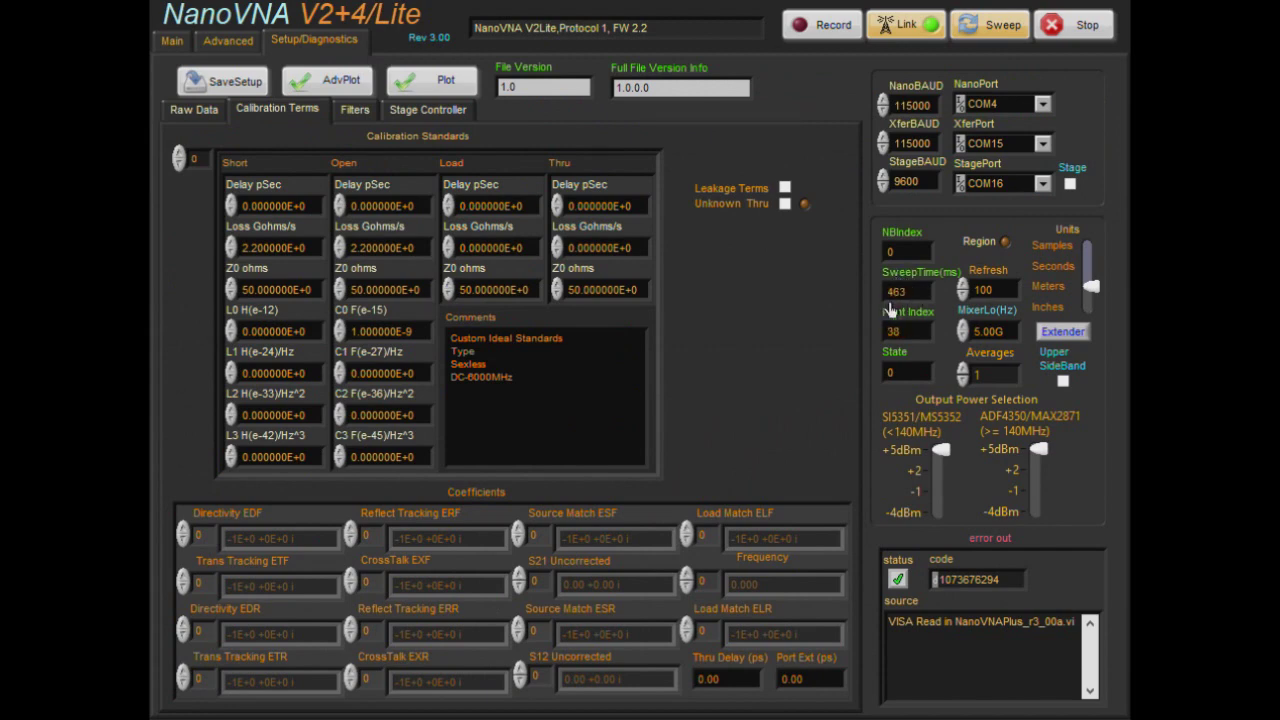
{"action": "left_click", "coordinate": [172, 41]}
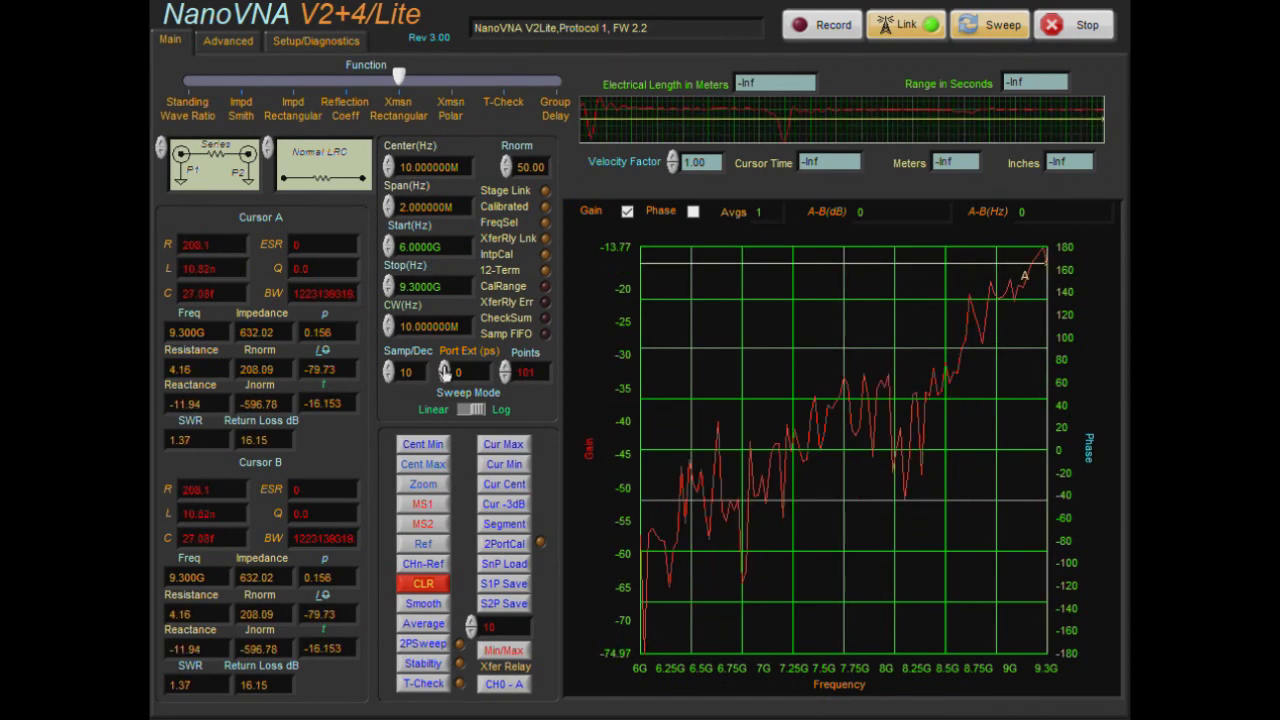
- Compare sweep times at 101 and fewer points, returning to the gain plot each time
{"action": "left_click", "coordinate": [308, 42]}
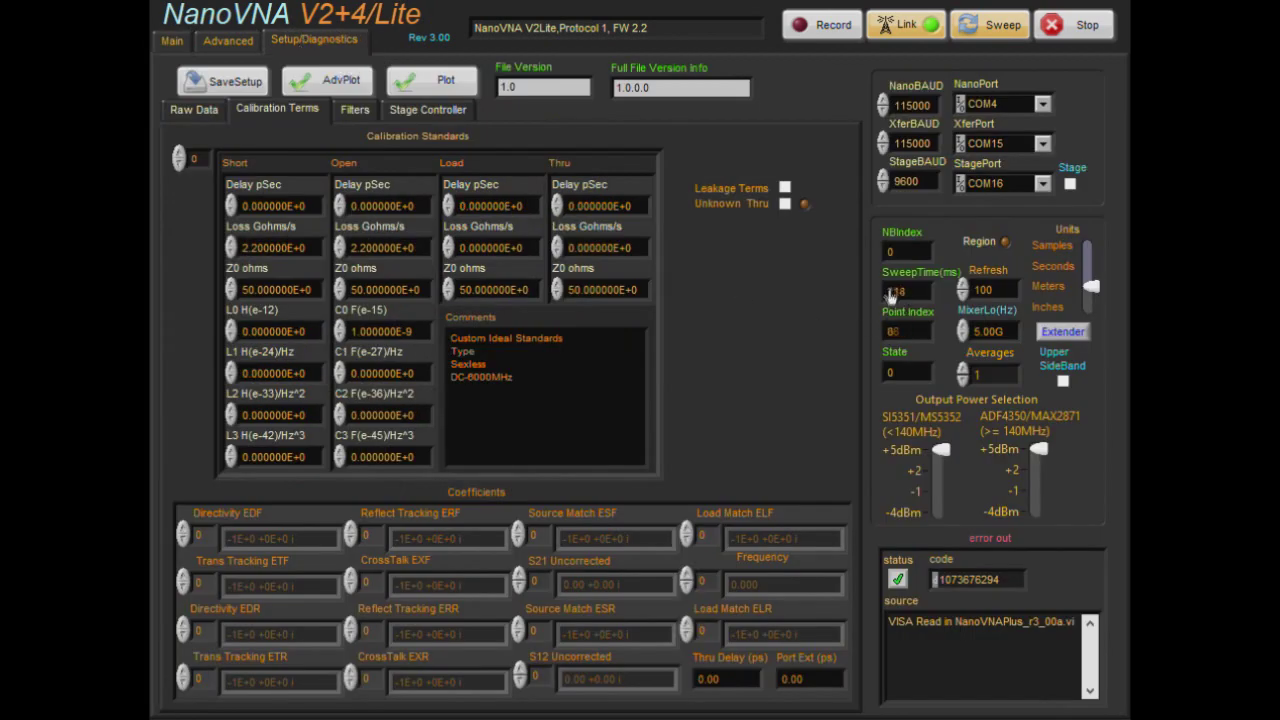
{"action": "left_click", "coordinate": [163, 47]}
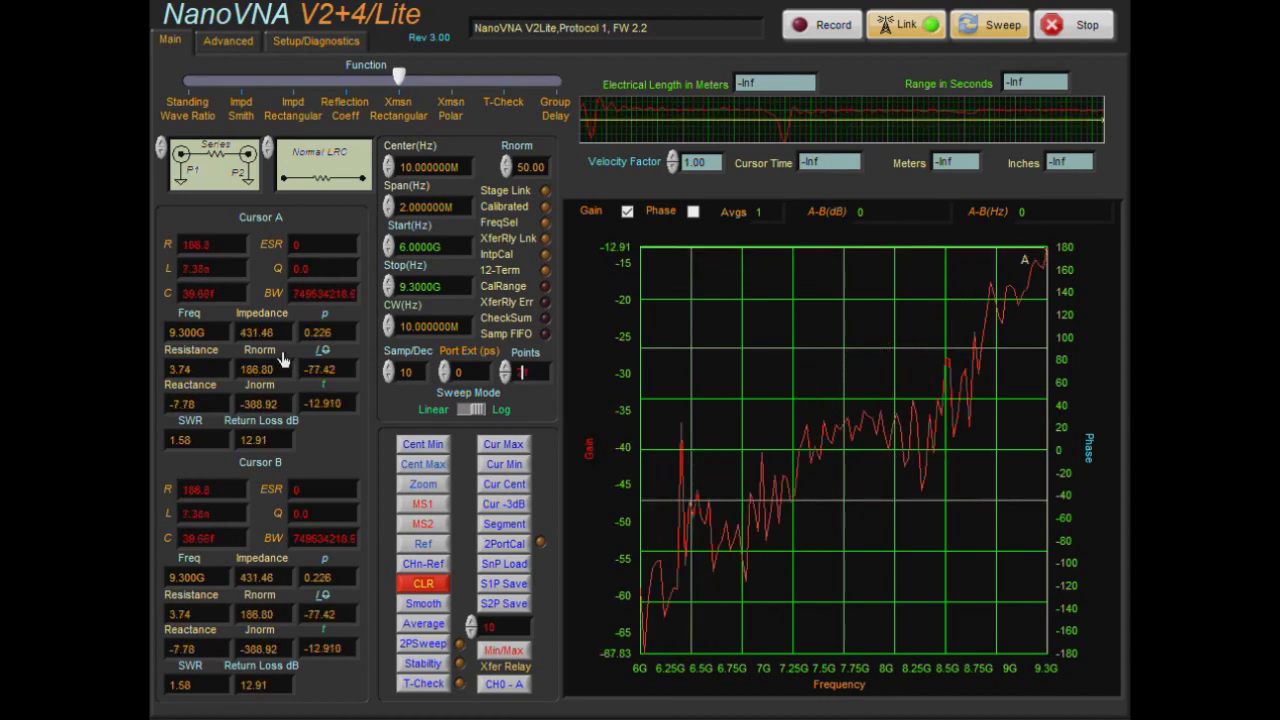
{"action": "left_click", "coordinate": [305, 42]}
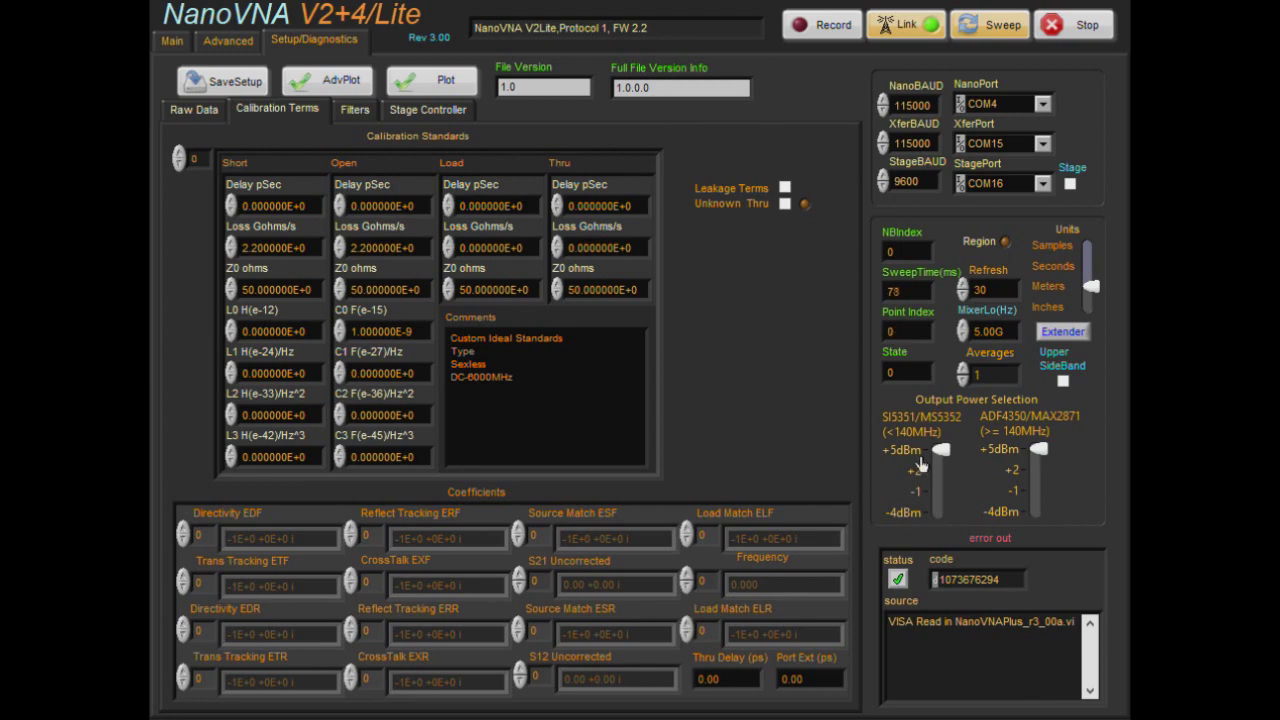
{"action": "left_click", "coordinate": [172, 42]}
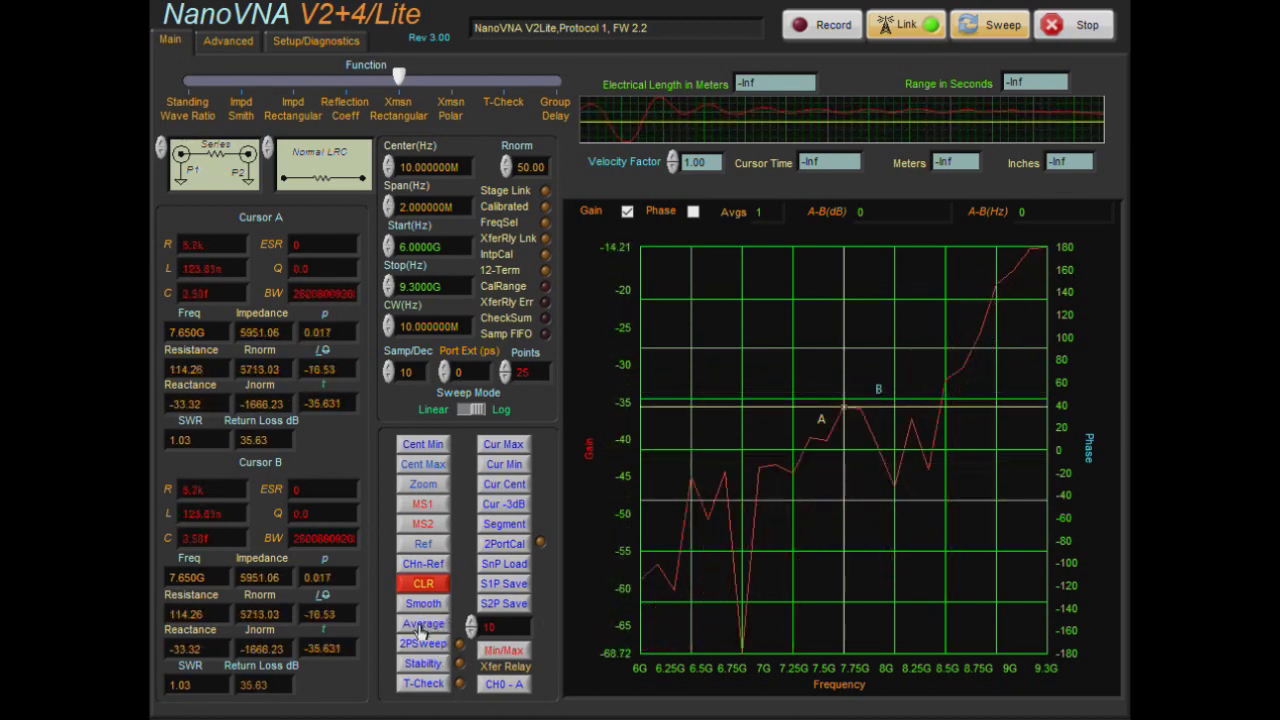
- Try software averaging on and off, then show min/max gain envelope traces
{"action": "left_click", "coordinate": [421, 626]}
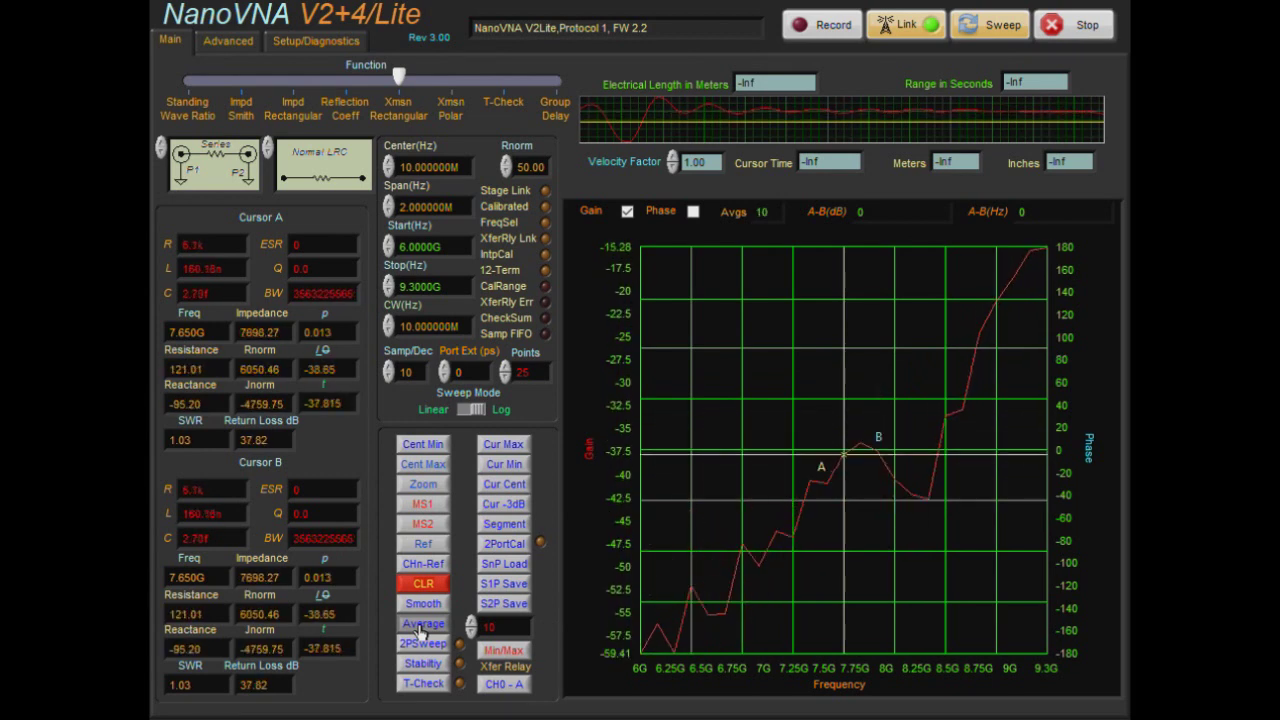
{"action": "left_click", "coordinate": [421, 626]}
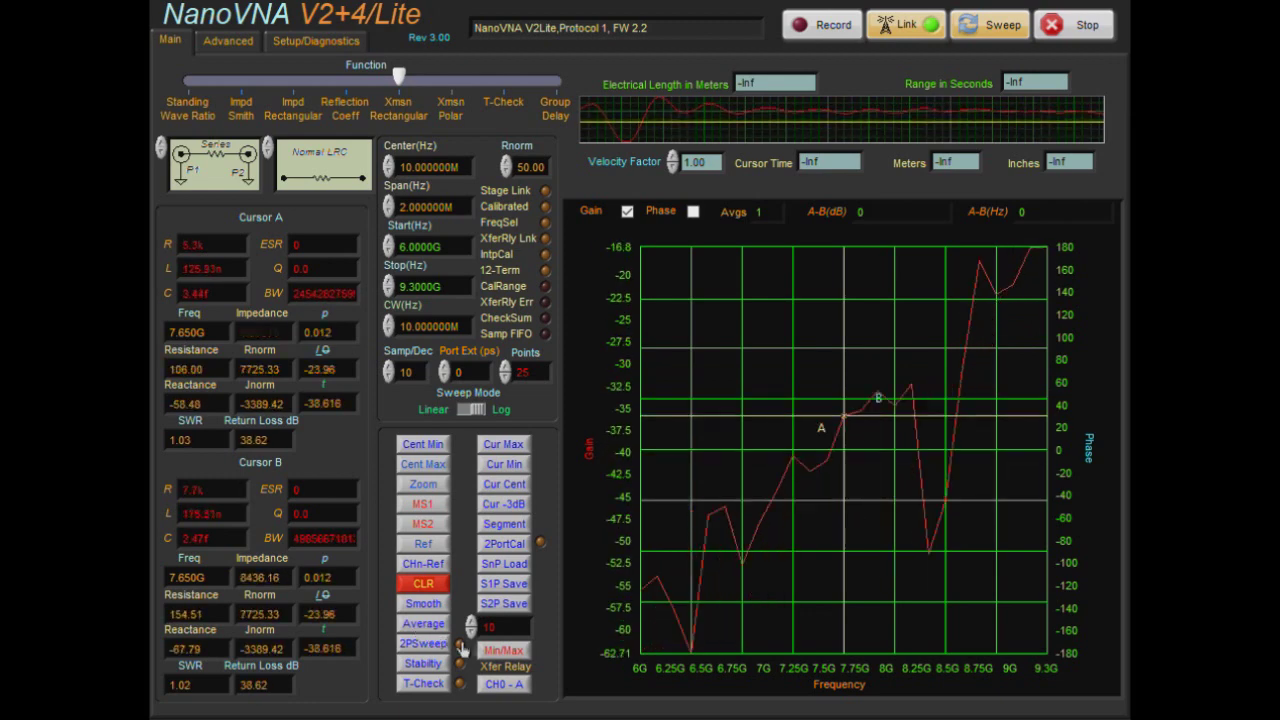
{"action": "left_click", "coordinate": [504, 650]}
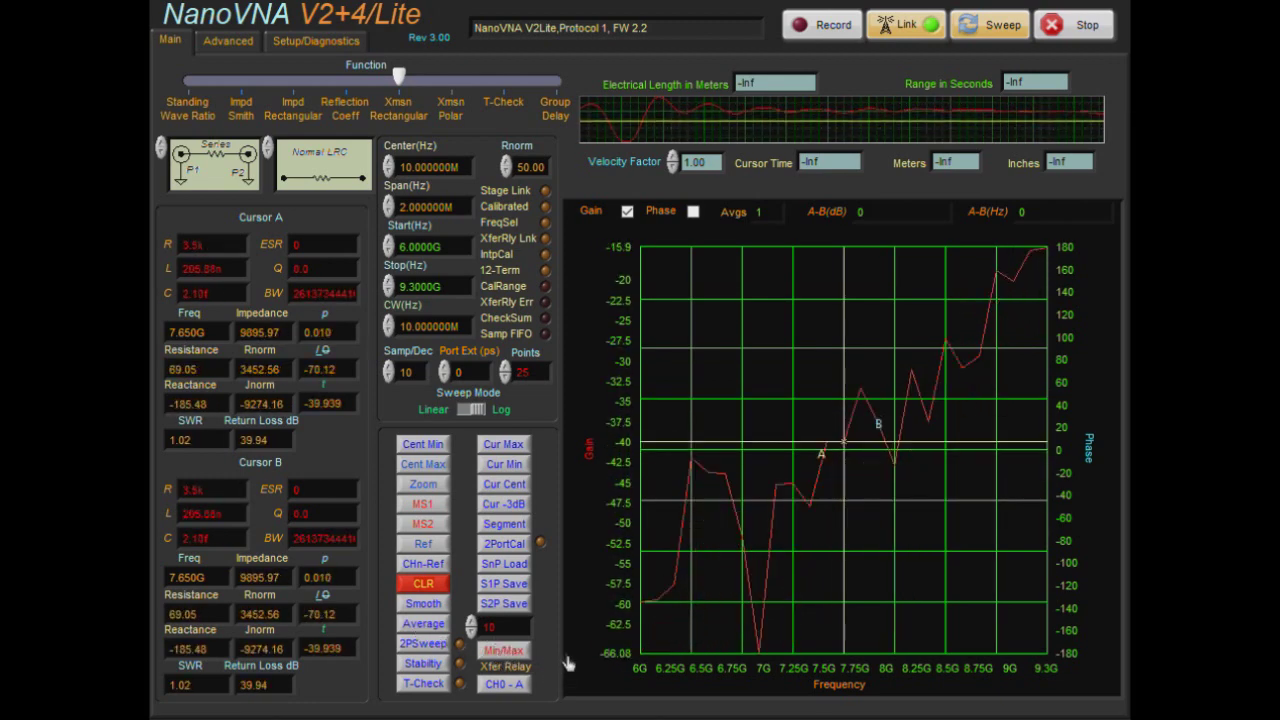
{"action": "left_click", "coordinate": [505, 650]}
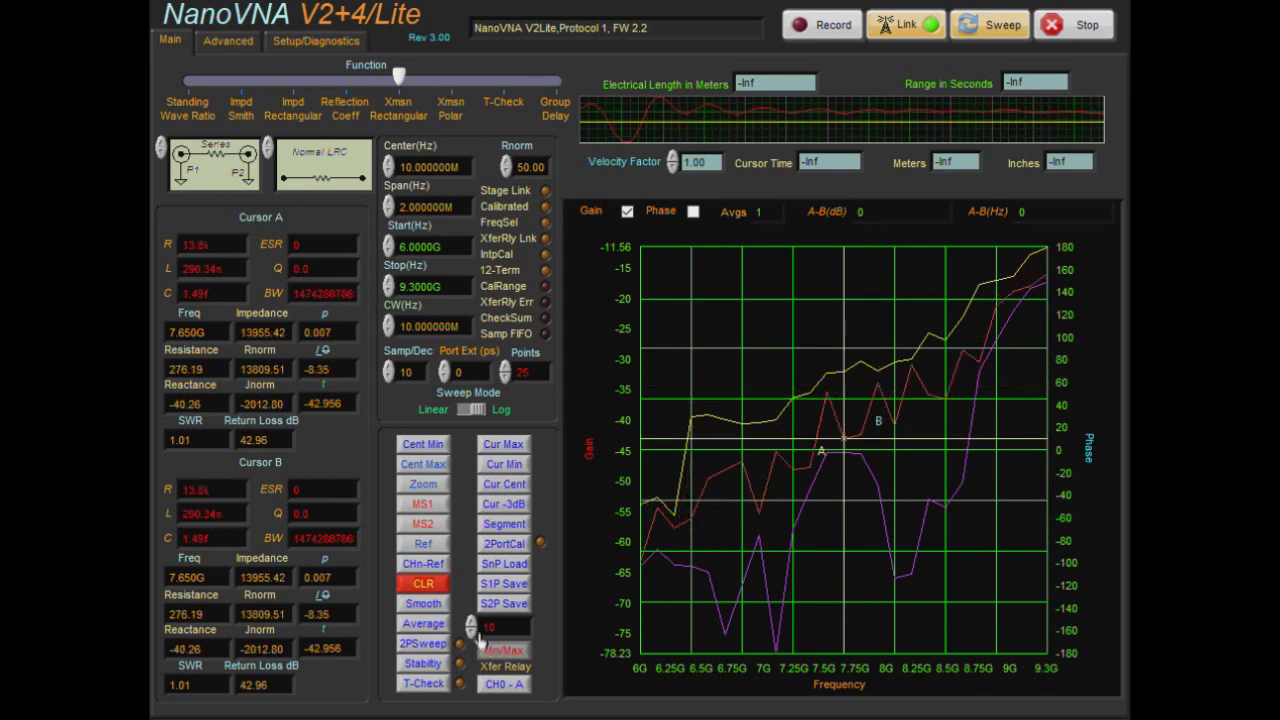
- Turn averaging on and clear the averaging count to change it to 50
{"action": "left_click", "coordinate": [423, 625]}
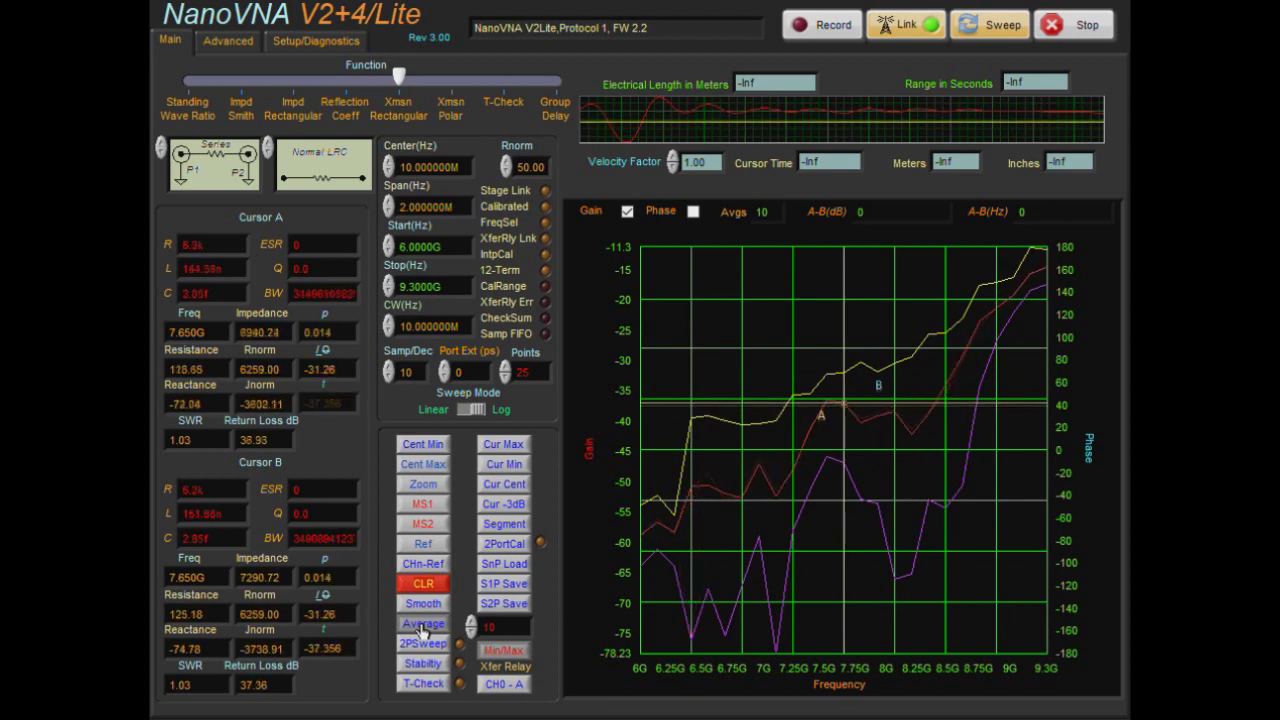
{"action": "double_click", "coordinate": [488, 627]}
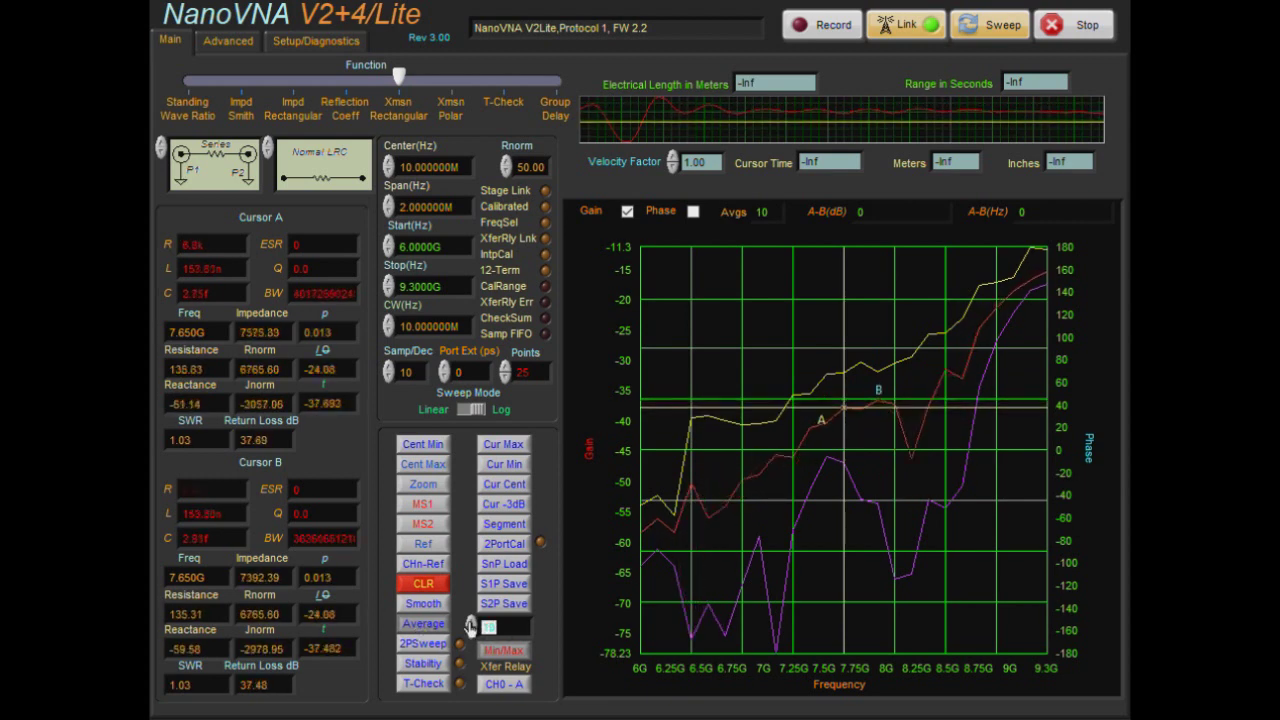
{"action": "key", "text": "BackSpace"}
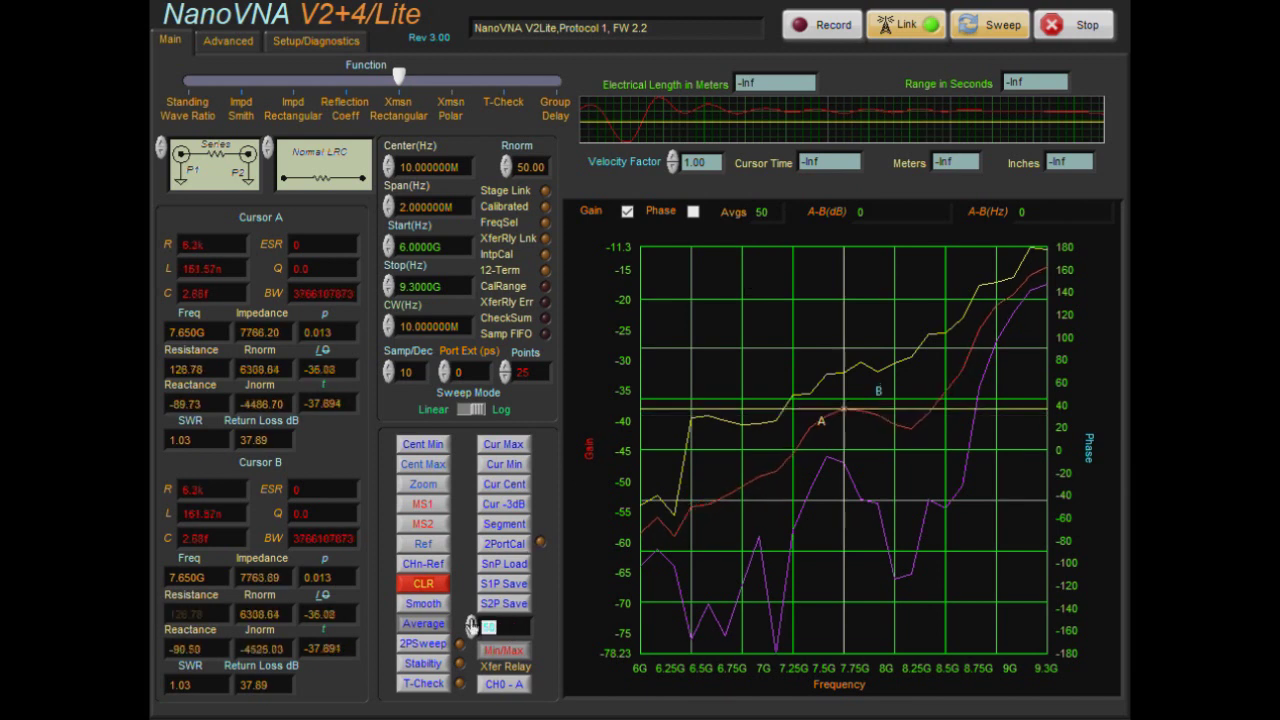
- Turn averaging off and smoothing on, then turn averaging back on
{"action": "left_click", "coordinate": [416, 625]}
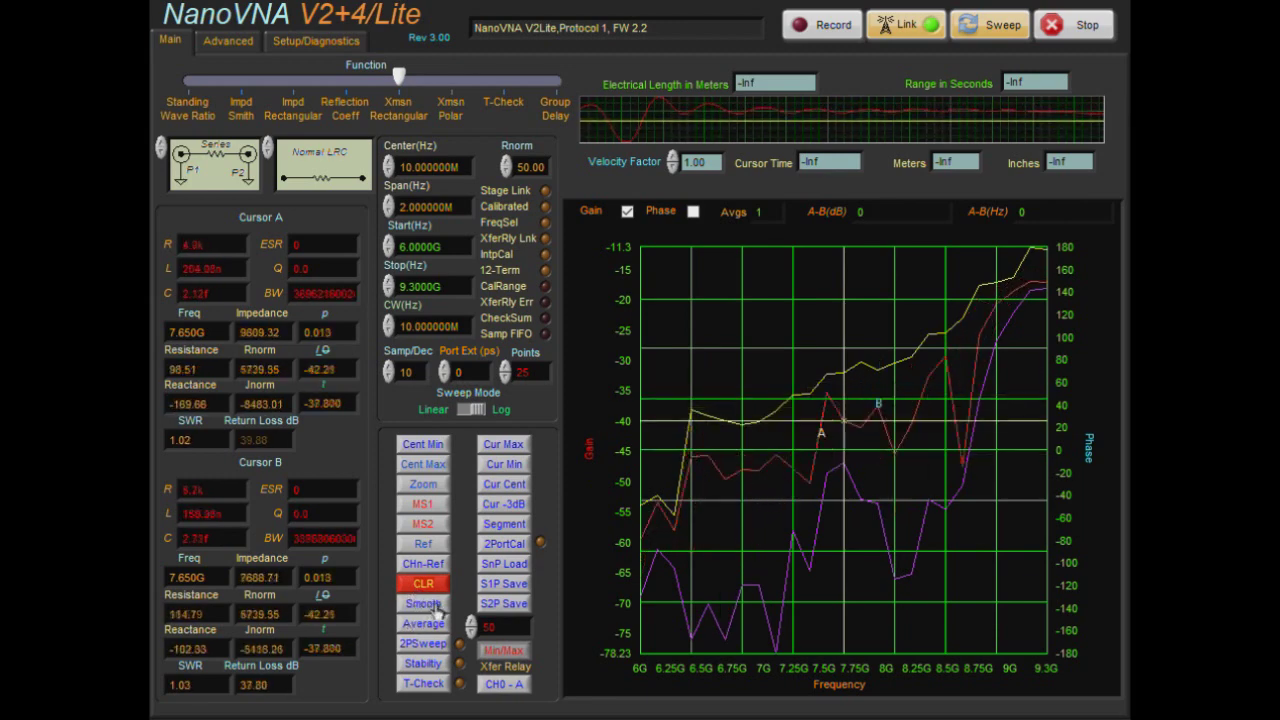
{"action": "left_click", "coordinate": [437, 608]}
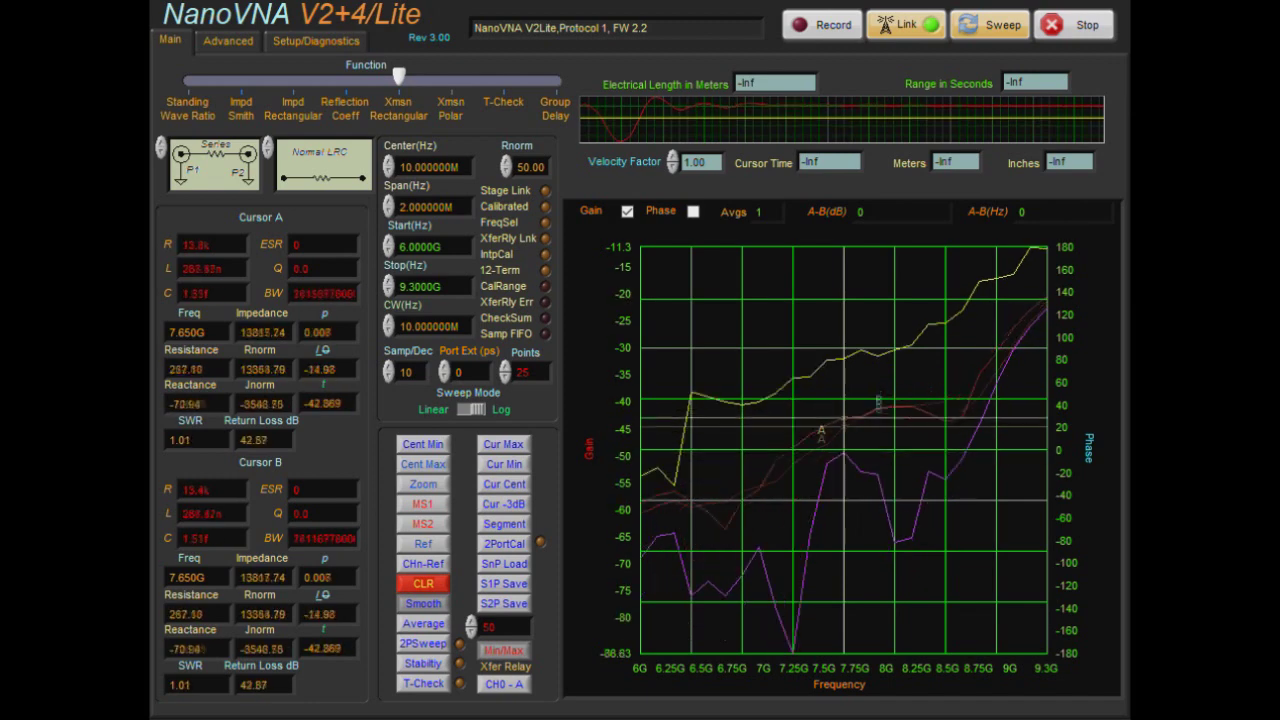
{"action": "left_click", "coordinate": [489, 626]}
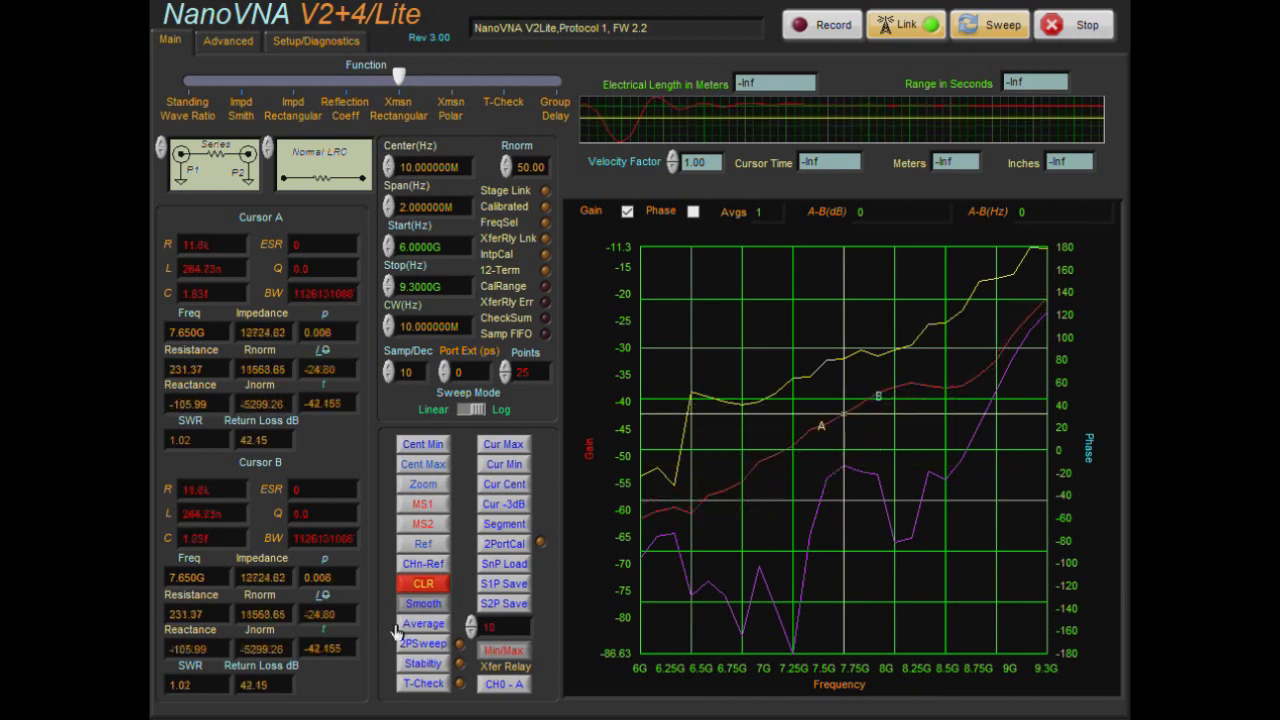
{"action": "left_click", "coordinate": [429, 625]}
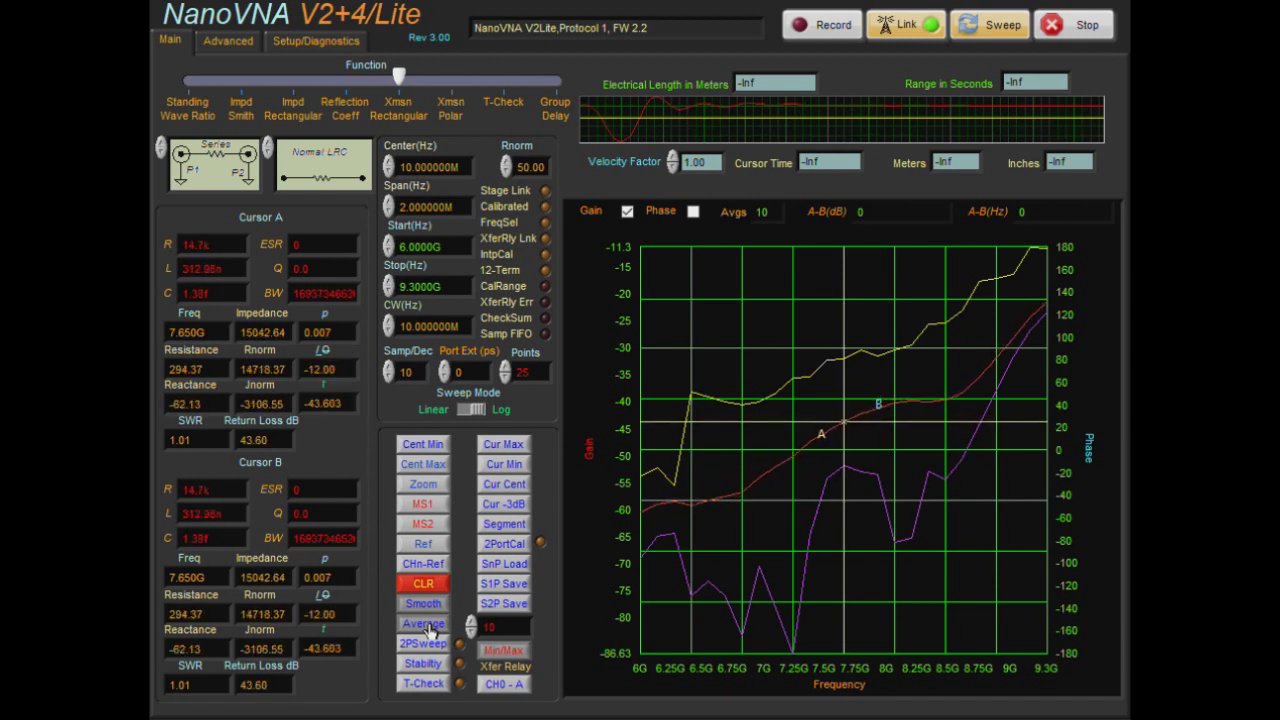
- Turn averaging and smoothing off, toggle averaging once more, and view the Setup/Diagnostics page with Averages at 10
{"action": "left_click", "coordinate": [426, 624]}
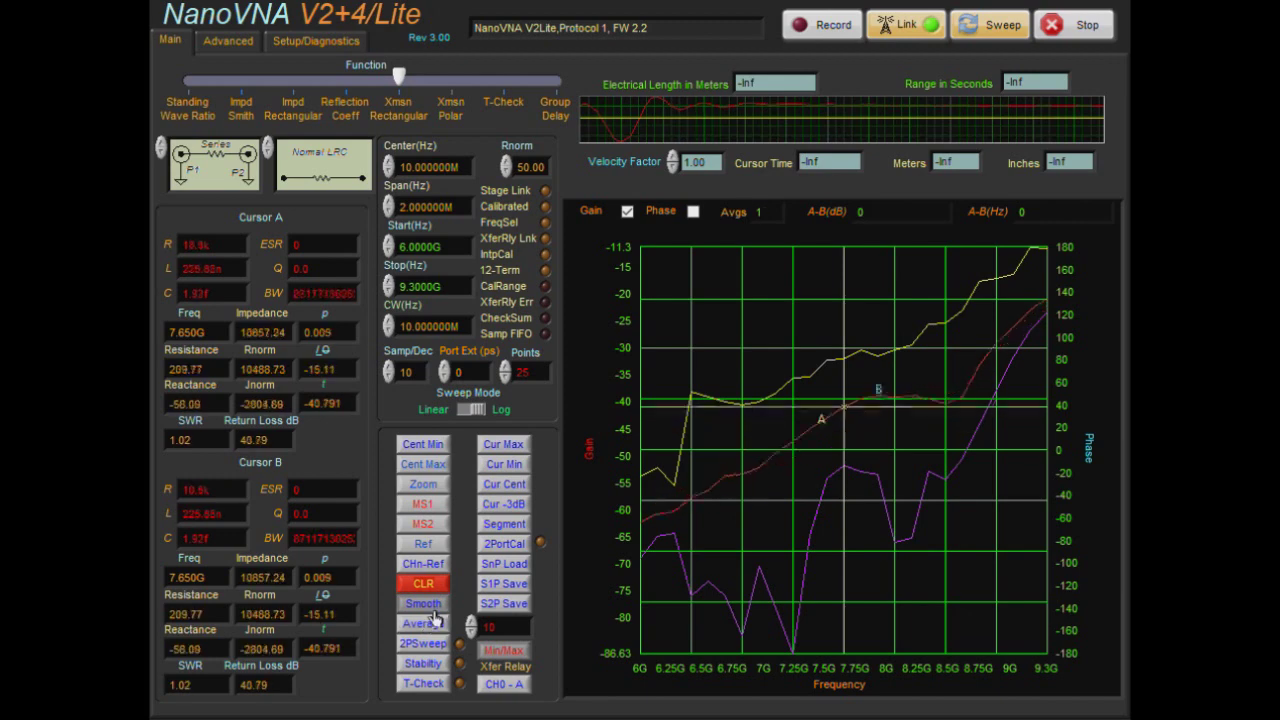
{"action": "left_click", "coordinate": [424, 605]}
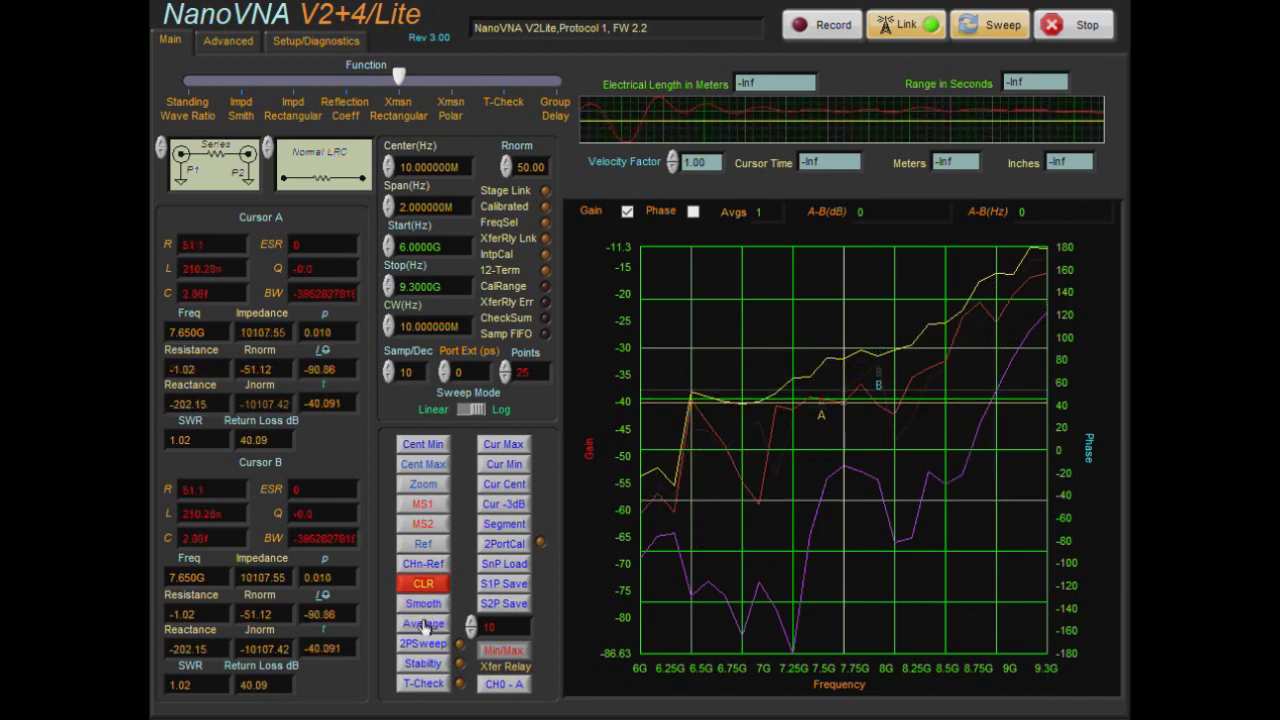
{"action": "left_click", "coordinate": [424, 624]}
{"action": "left_click", "coordinate": [424, 624]}
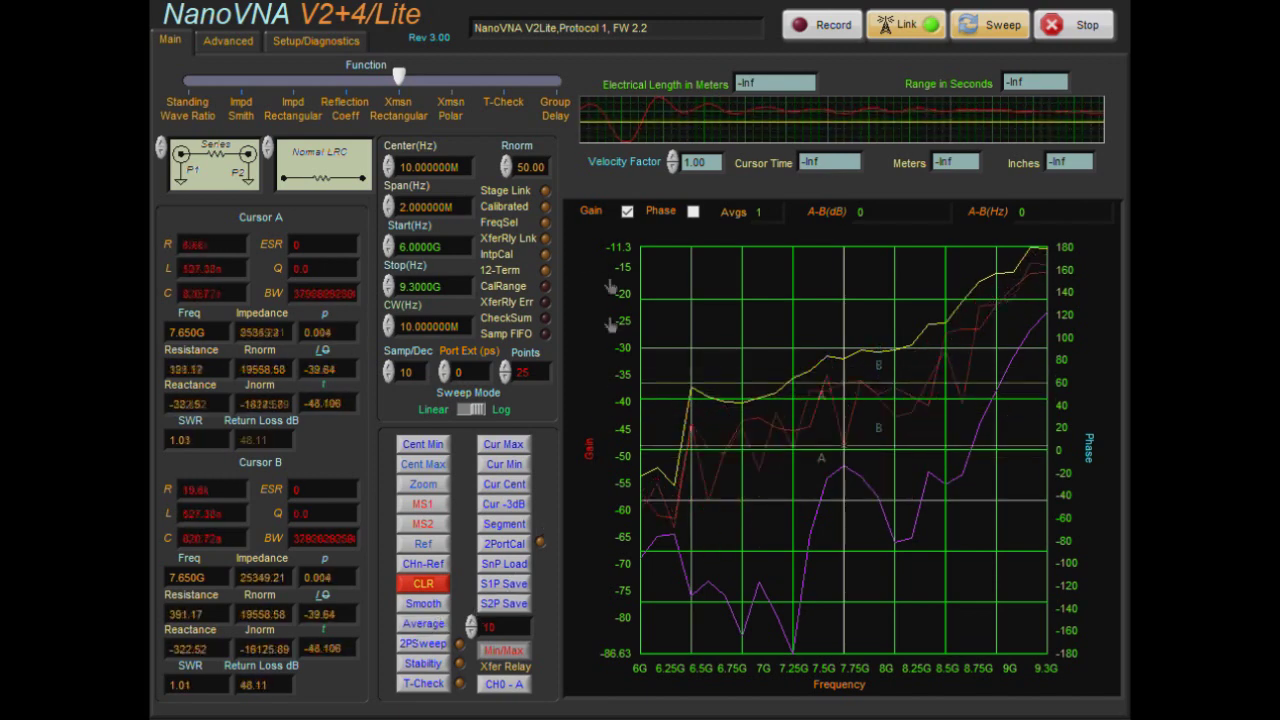
{"action": "left_click", "coordinate": [325, 48]}
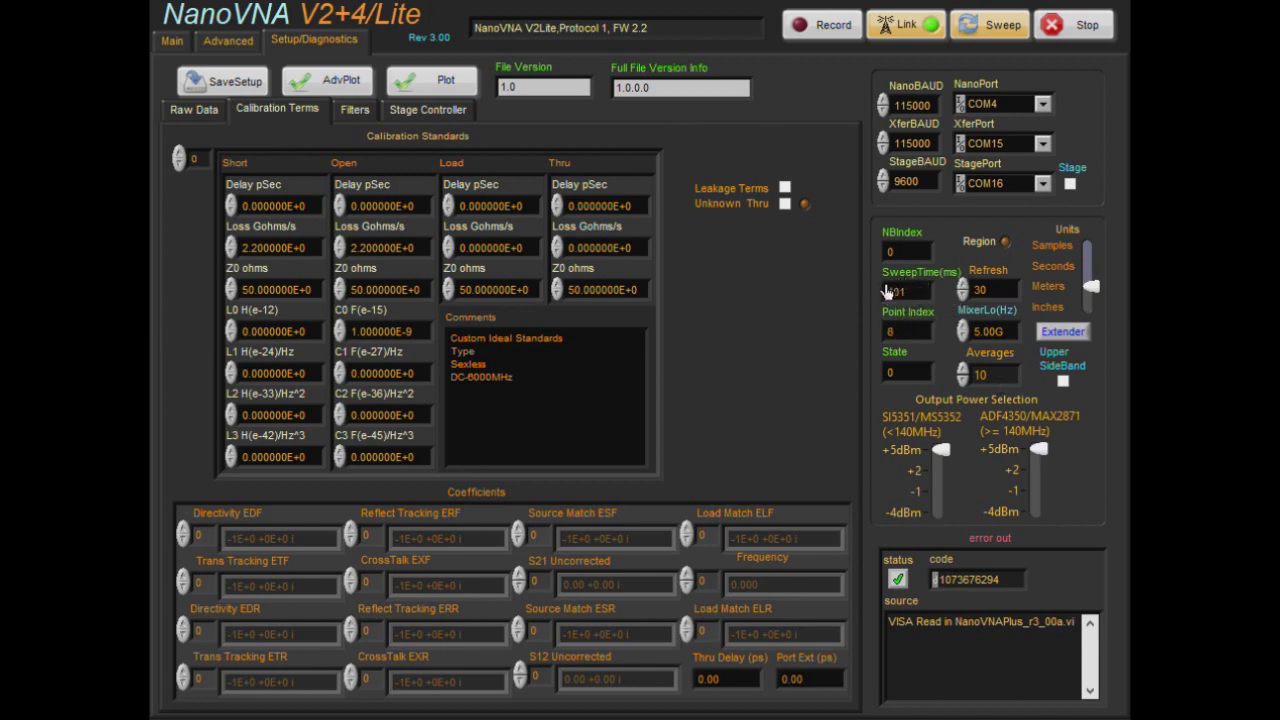
- Set the device's internal Averages back to 1, cutting sweep time to 86 ms, and return to the gain plot
{"action": "left_click", "coordinate": [182, 45]}
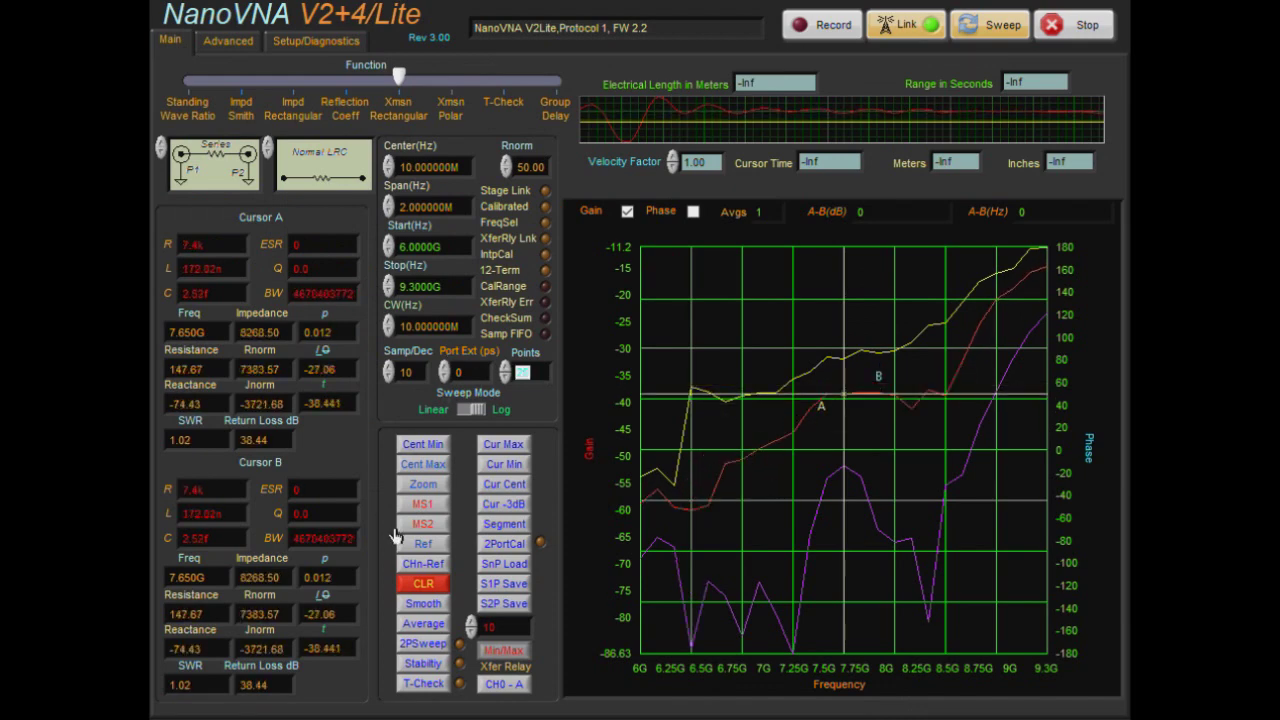
{"action": "left_click", "coordinate": [324, 46]}
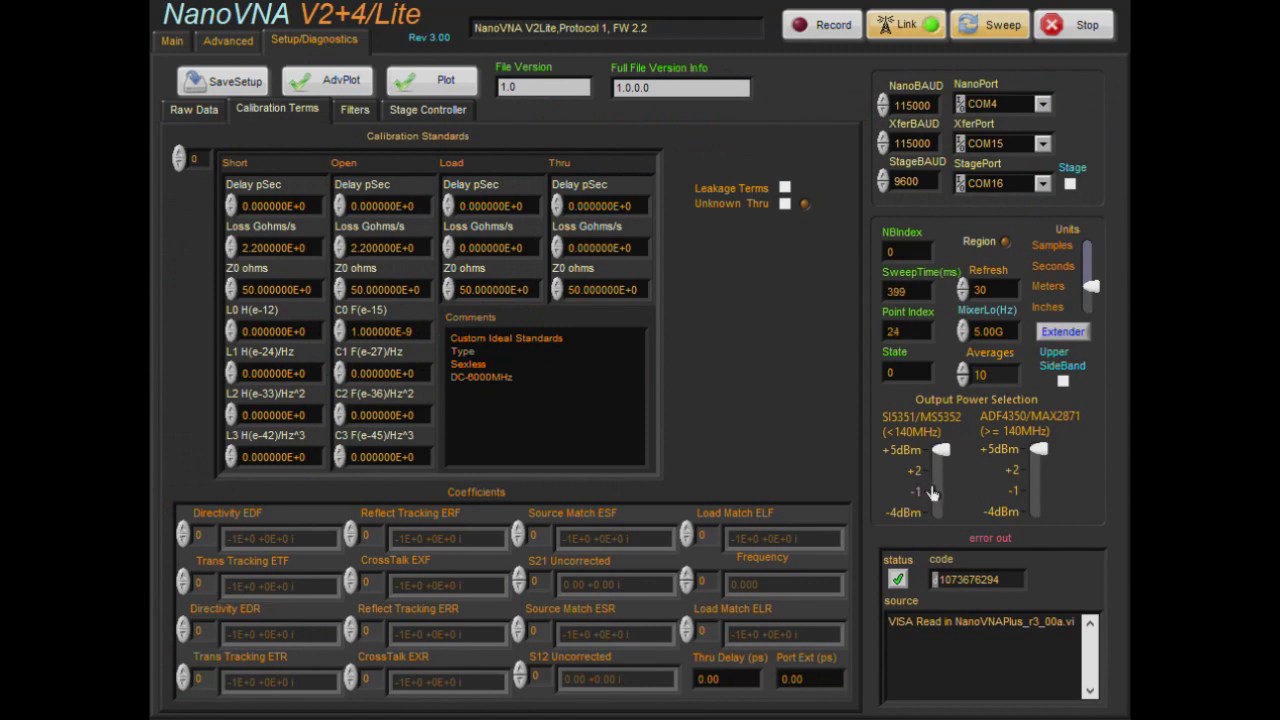
{"action": "left_click_drag", "start_coordinate": [983, 374], "coordinate": [966, 380]}
{"action": "left_click", "coordinate": [172, 39]}
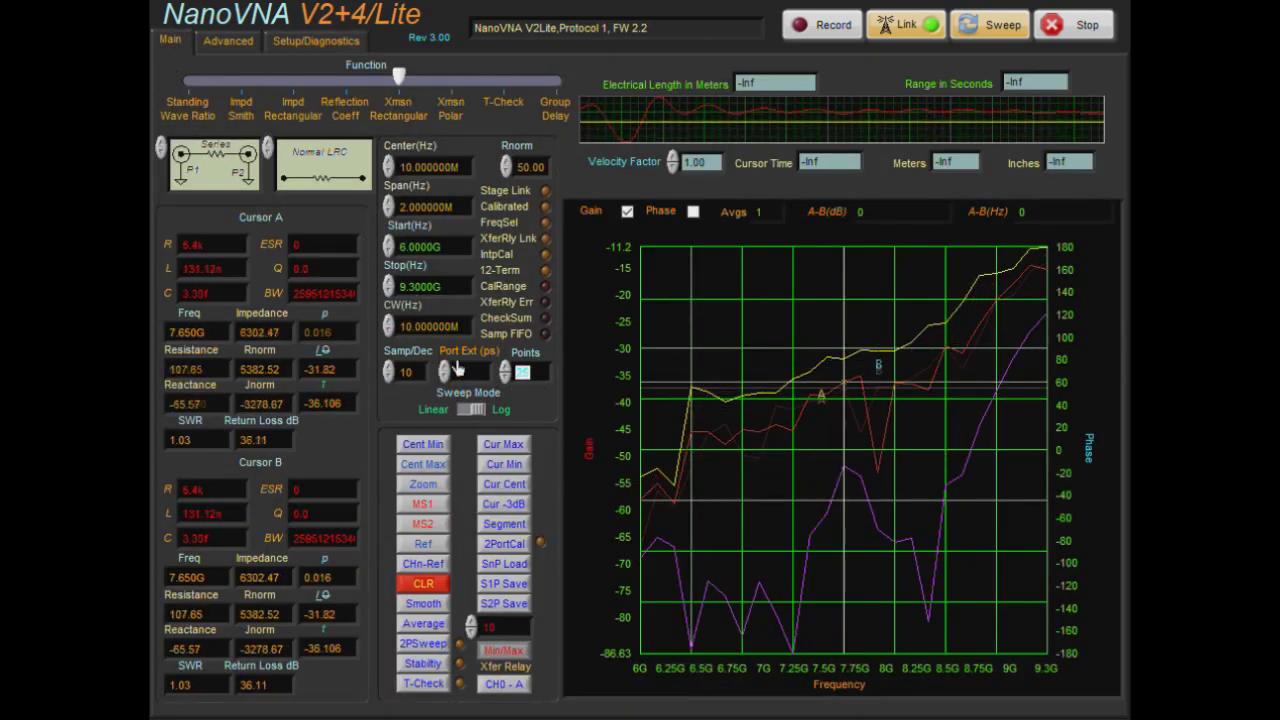
- Set 1601 sweep points, confirm the 3171 ms sweep time, and return to the gain plot
{"action": "type", "text": "160"}
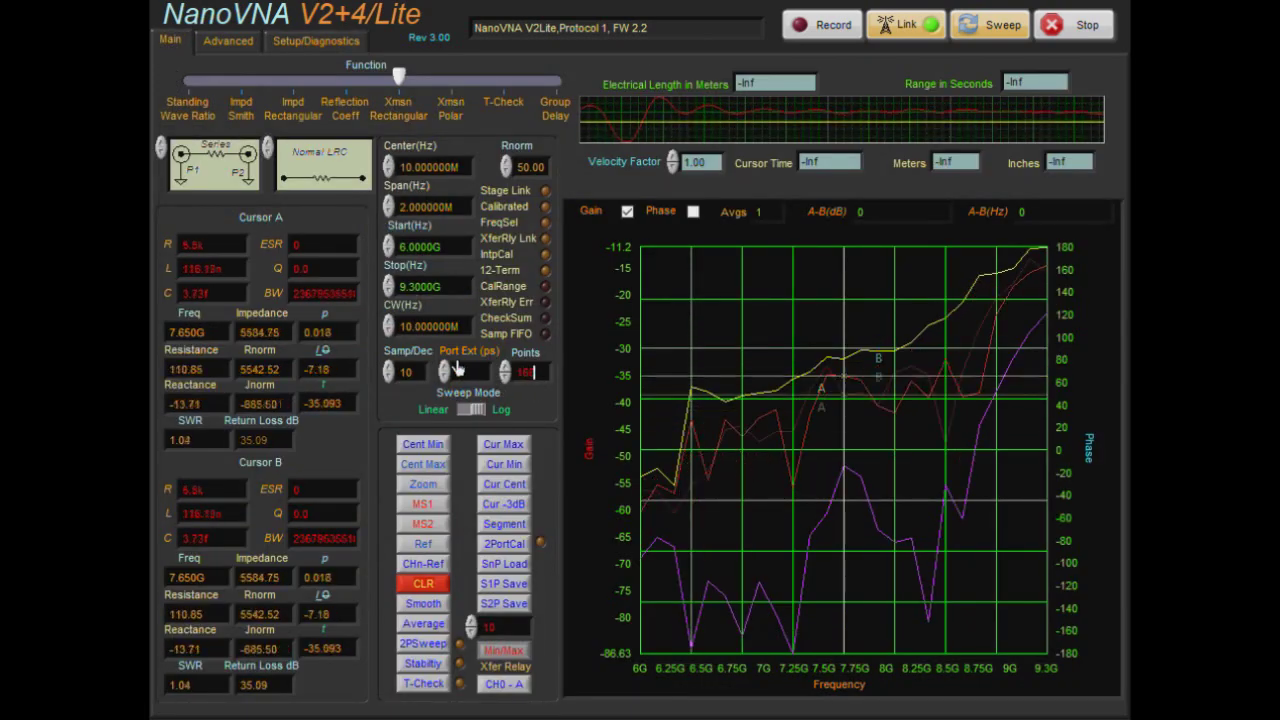
{"action": "type", "text": "1"}
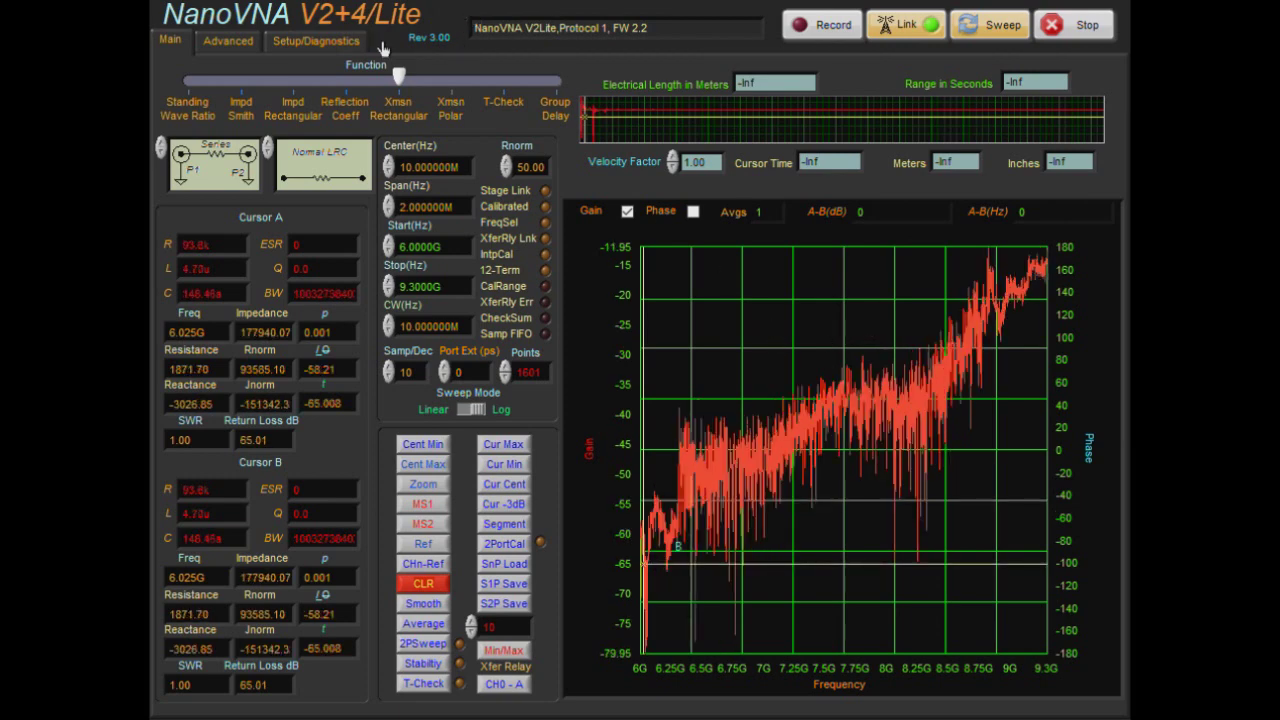
{"action": "left_click", "coordinate": [298, 45]}
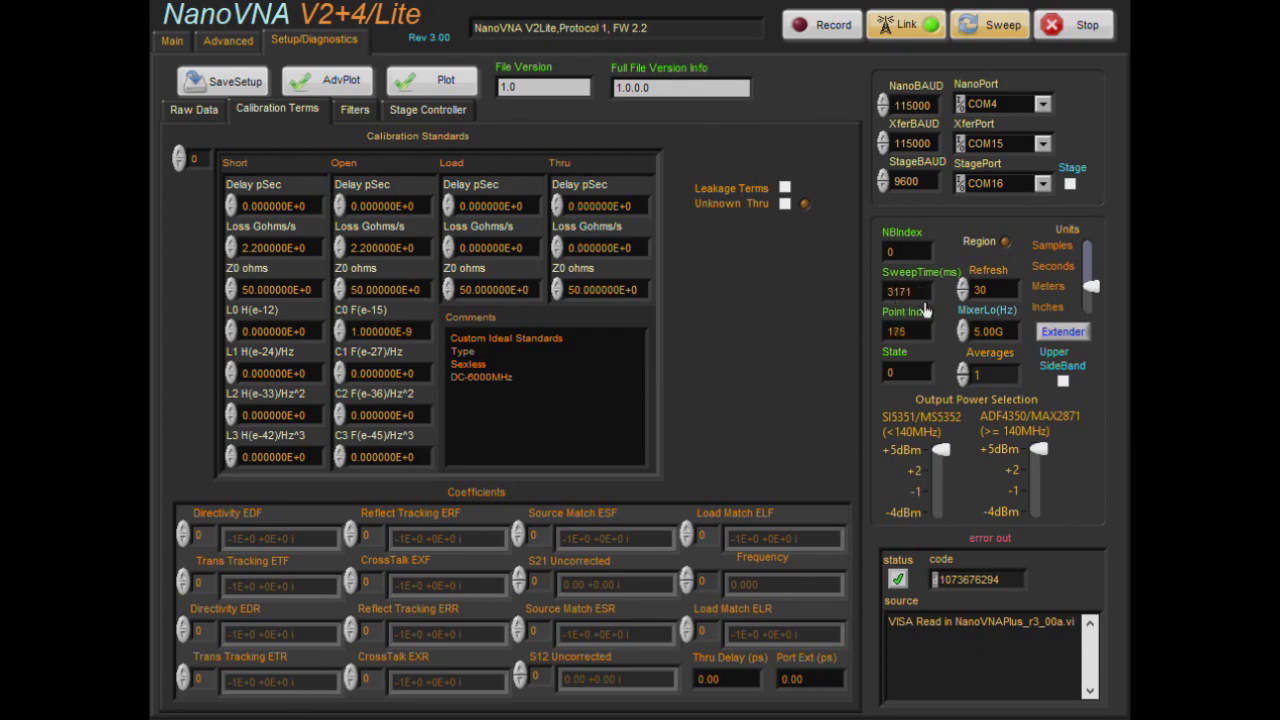
{"action": "left_click", "coordinate": [172, 42]}
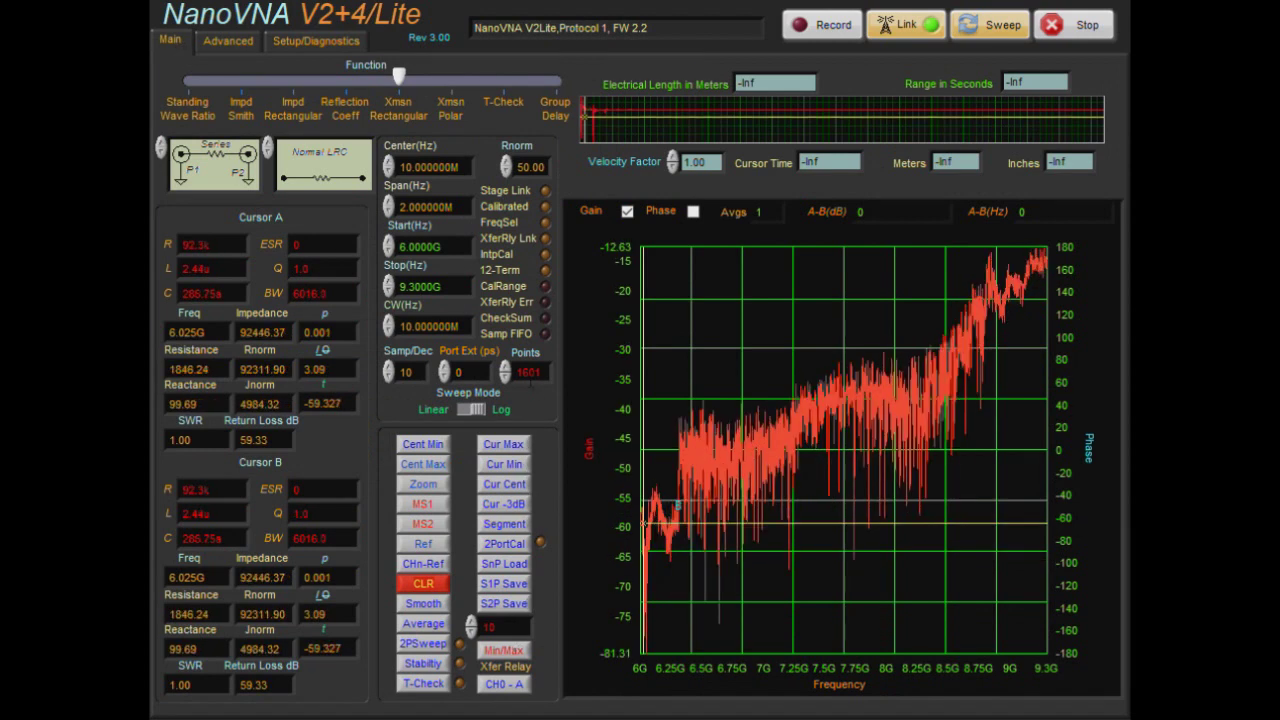
- Change the sweep points from 1601 to 801 and show min/max envelope traces
{"action": "double_click", "coordinate": [528, 372]}
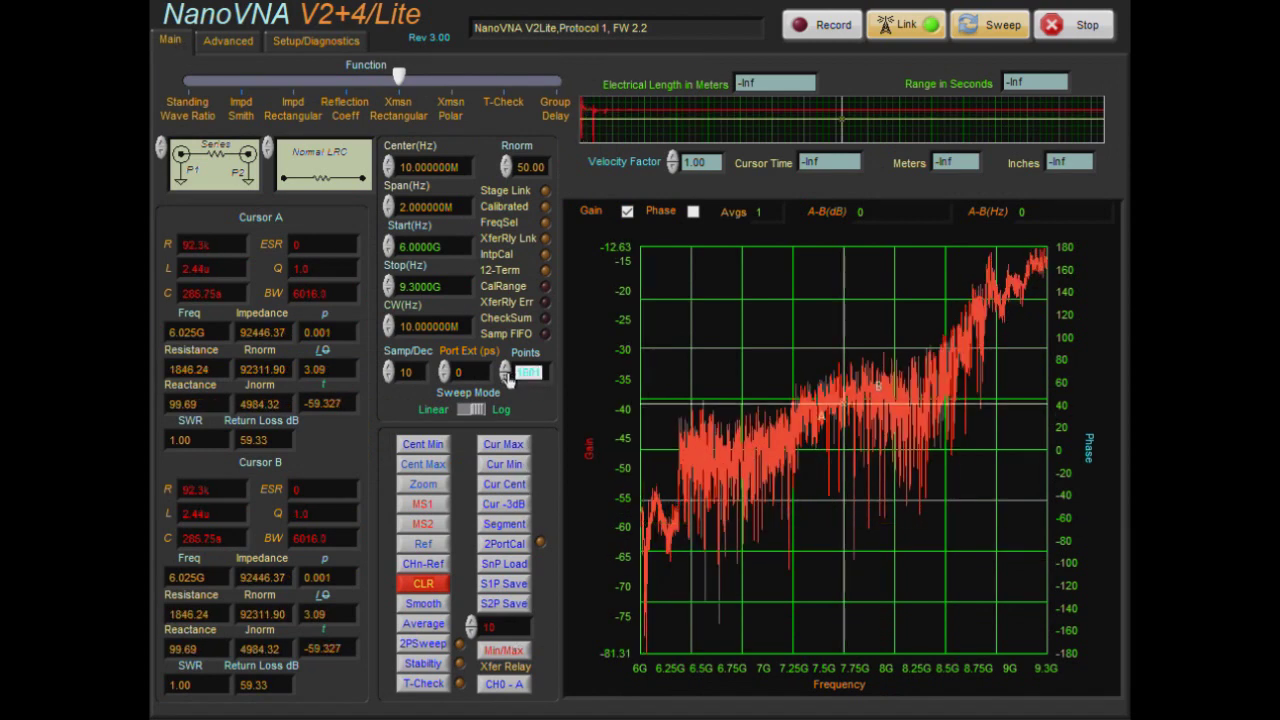
{"action": "type", "text": "801"}
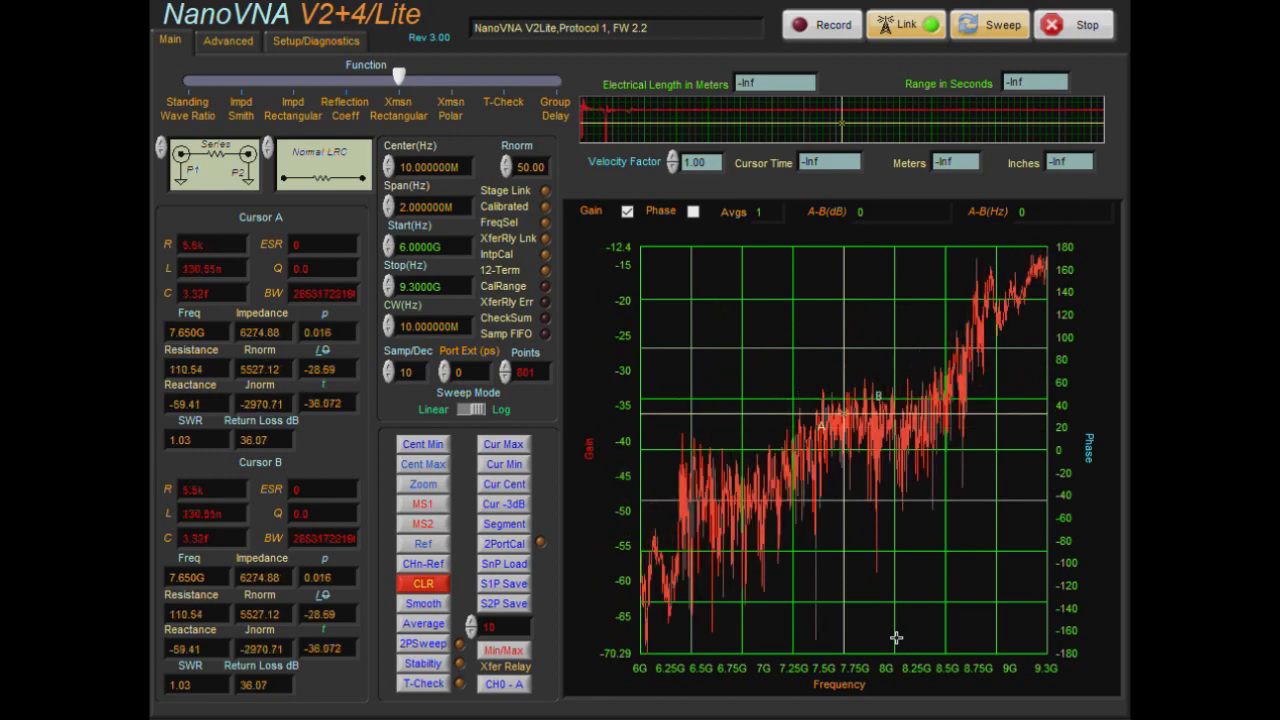
{"action": "left_click", "coordinate": [508, 652]}
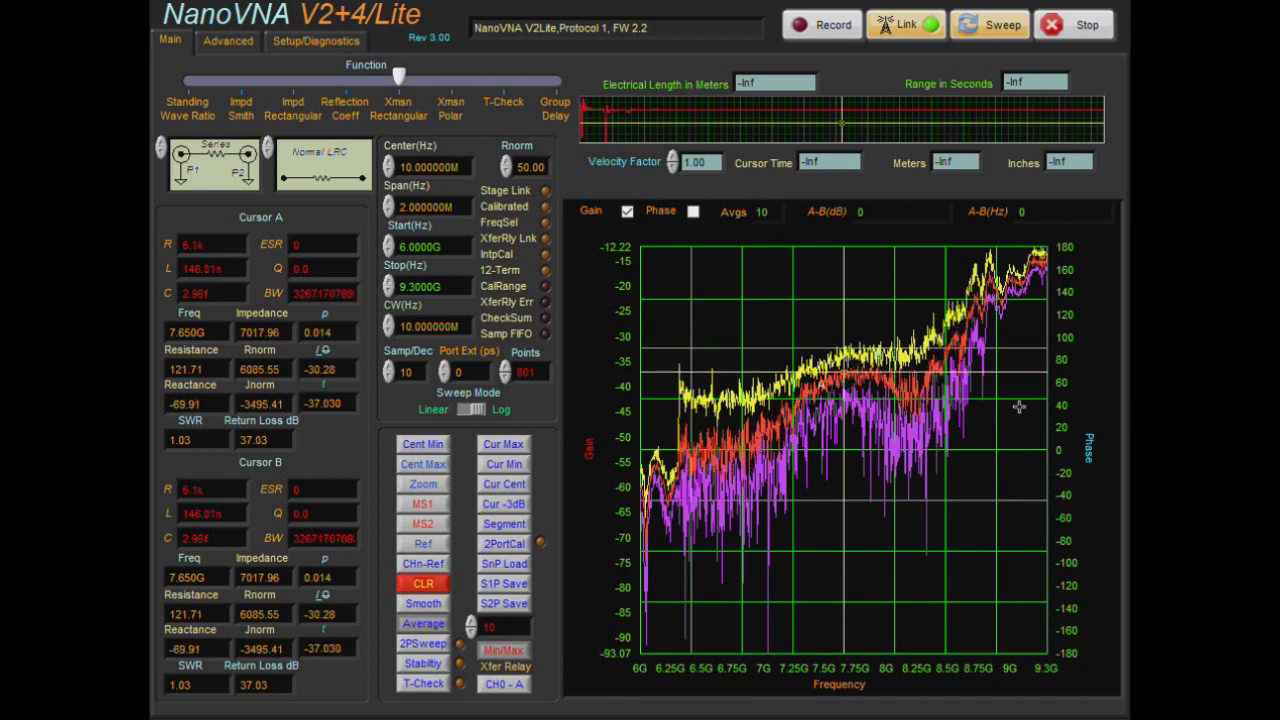
- Replace averaging with smoothing on the 801-point trace and read the 13322 ms sweep time
{"action": "left_click", "coordinate": [424, 624]}
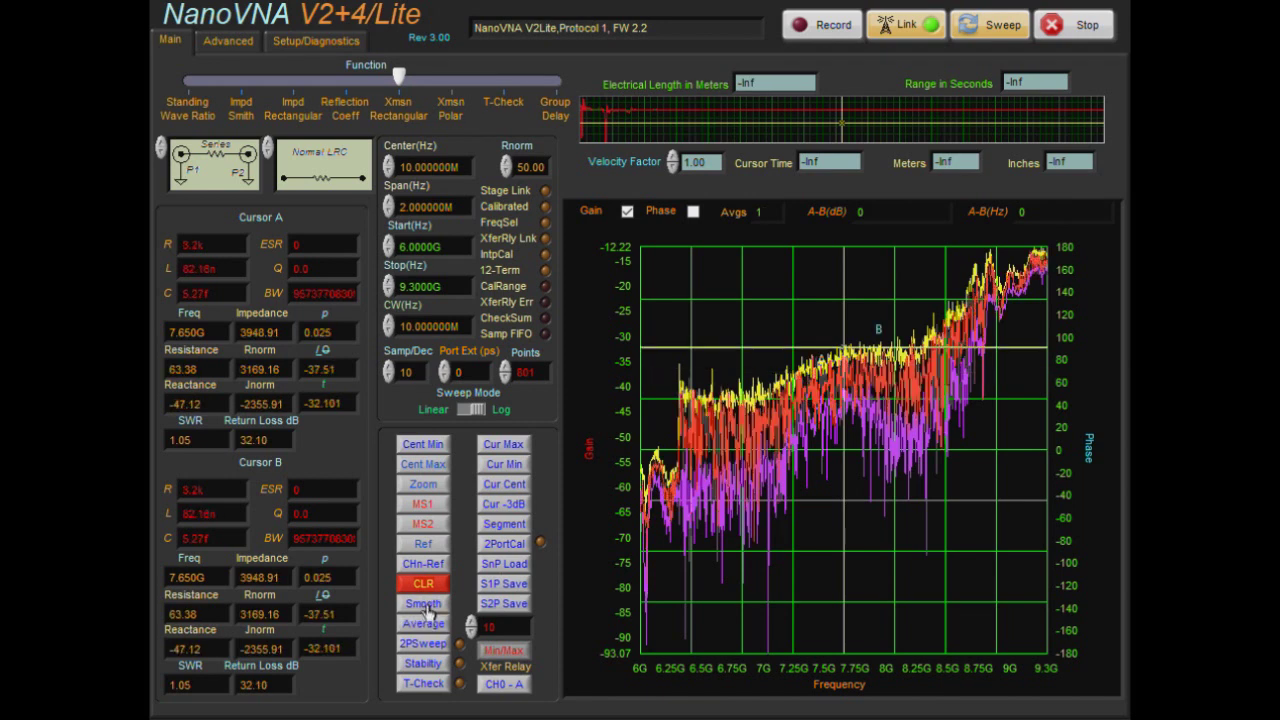
{"action": "left_click", "coordinate": [426, 606]}
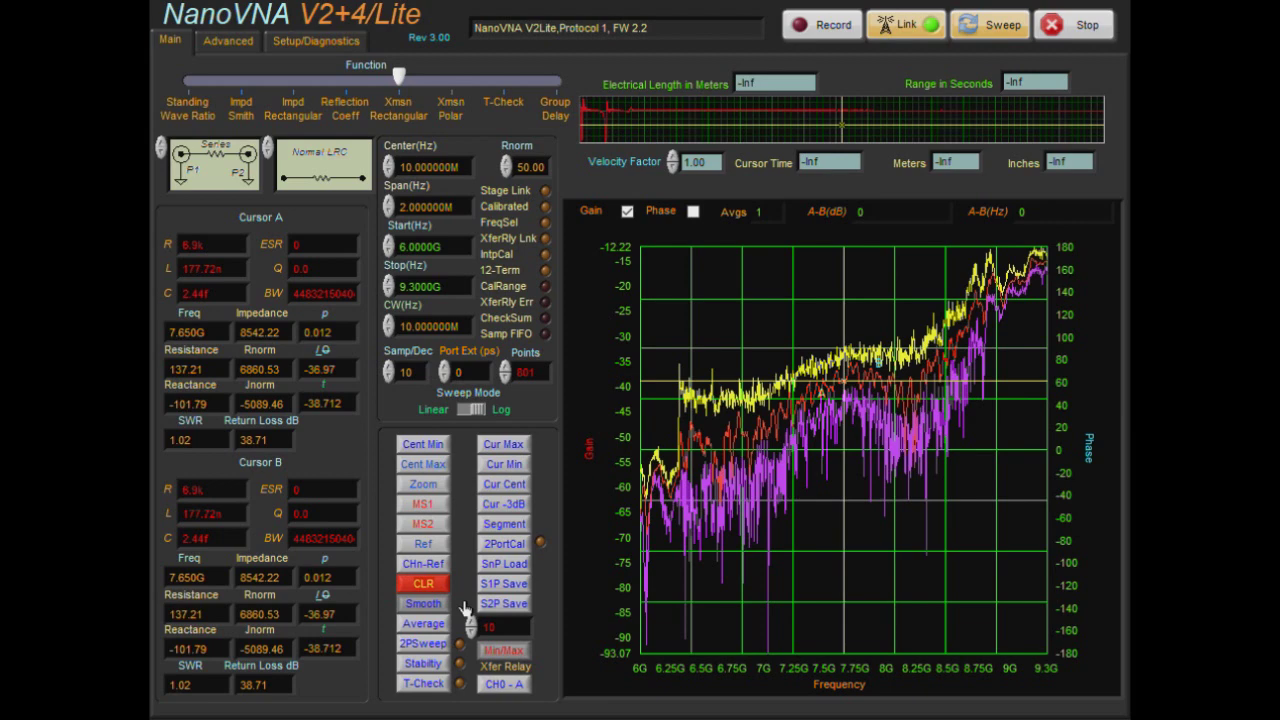
{"action": "left_click", "coordinate": [320, 42]}
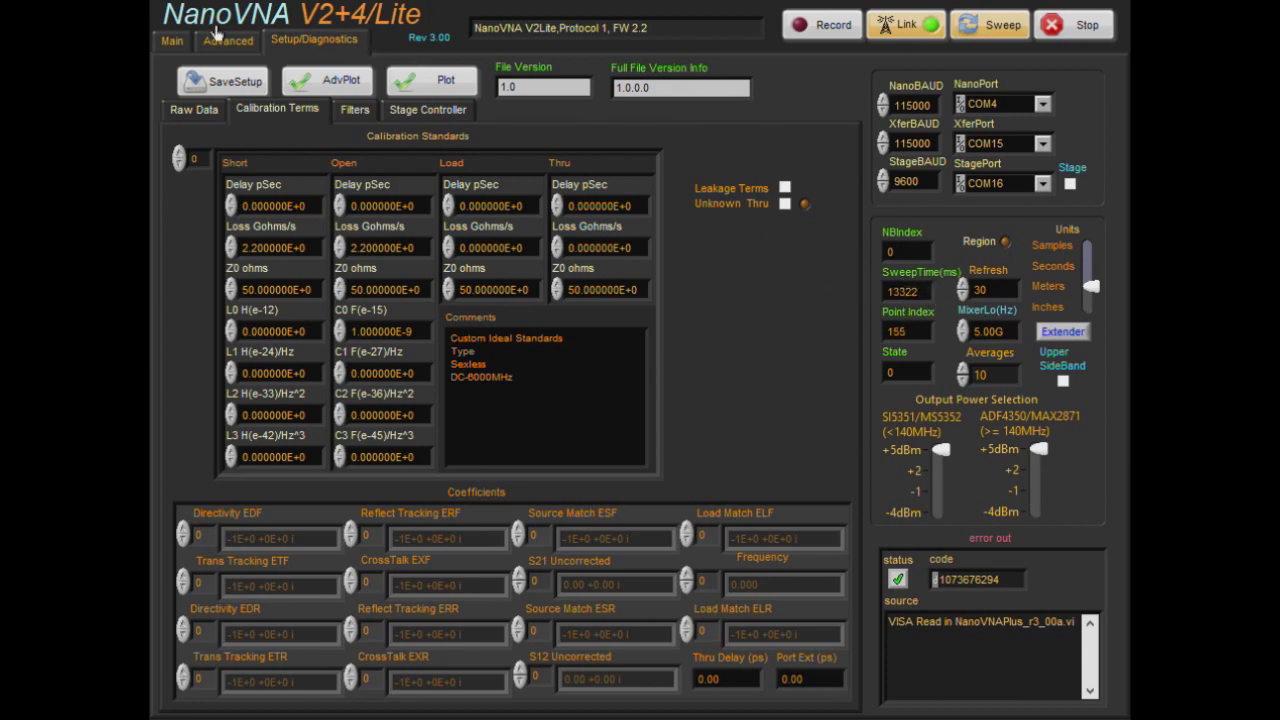
- Lower internal device Averages from 10 to 2, view the plot, then reduce them to 1
{"action": "left_click", "coordinate": [172, 42]}
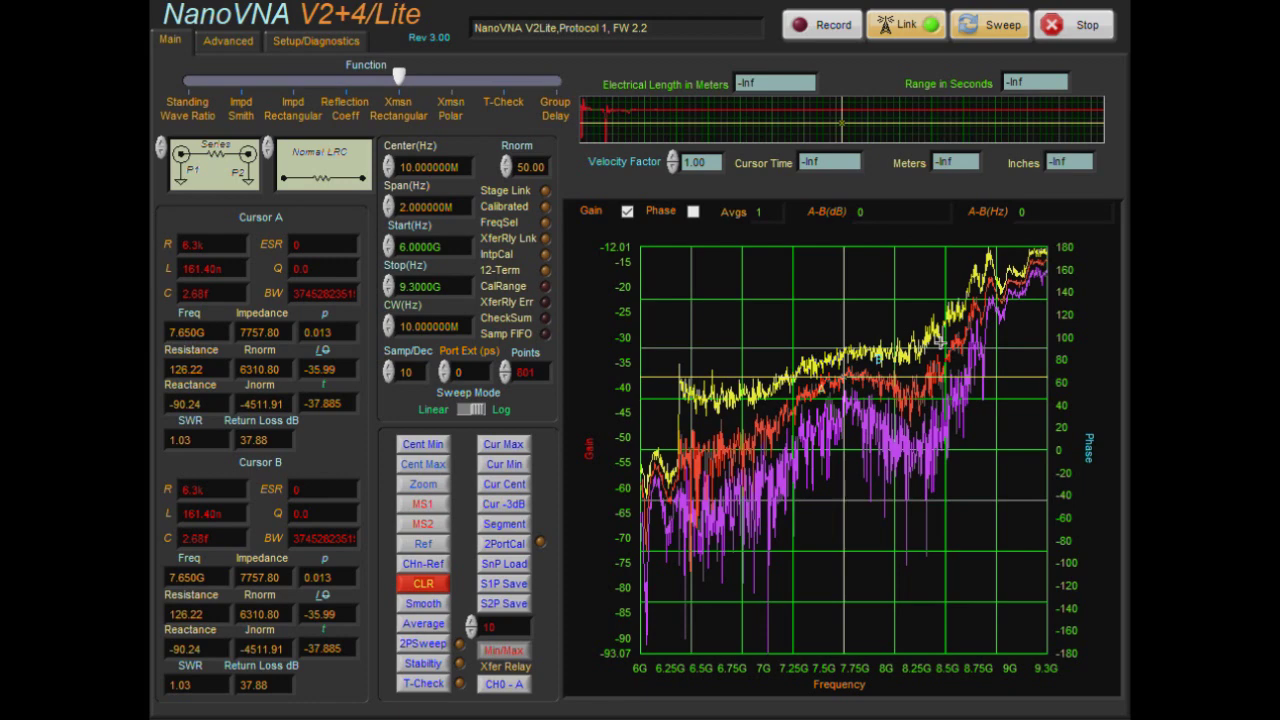
{"action": "left_click", "coordinate": [335, 45]}
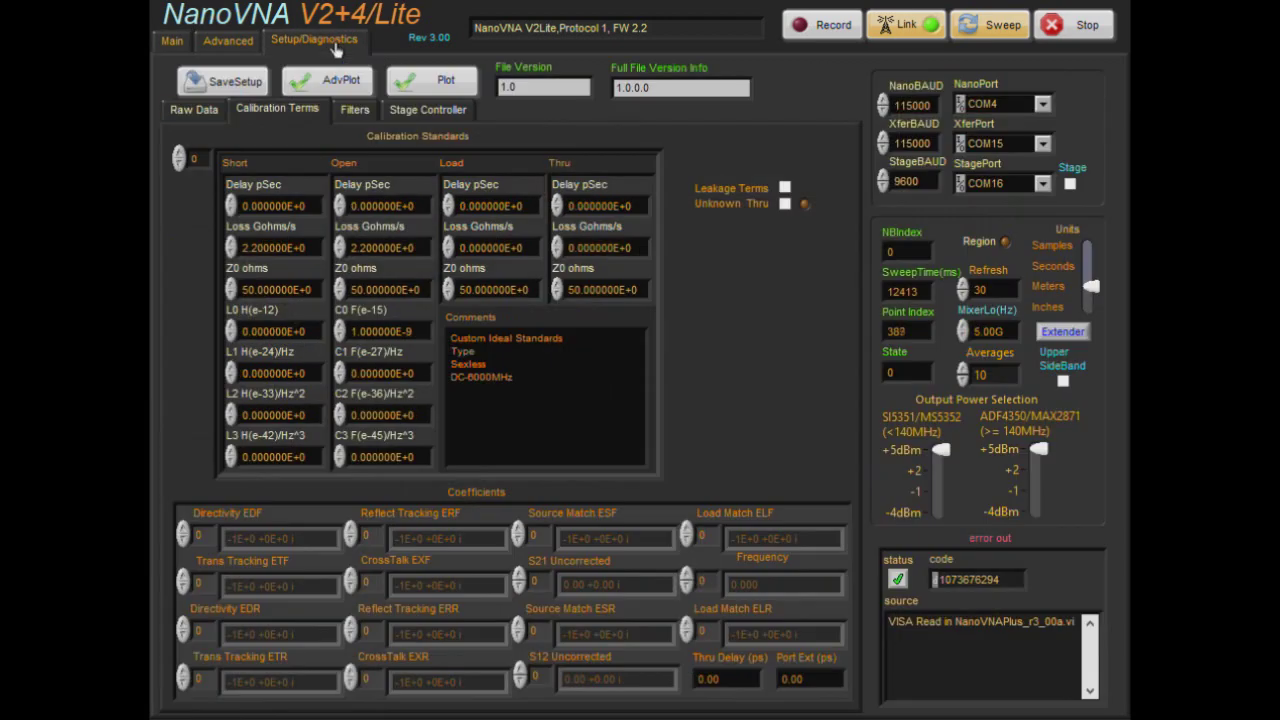
{"action": "double_click", "coordinate": [980, 375]}
{"action": "type", "text": "2"}
{"action": "left_click", "coordinate": [171, 42]}
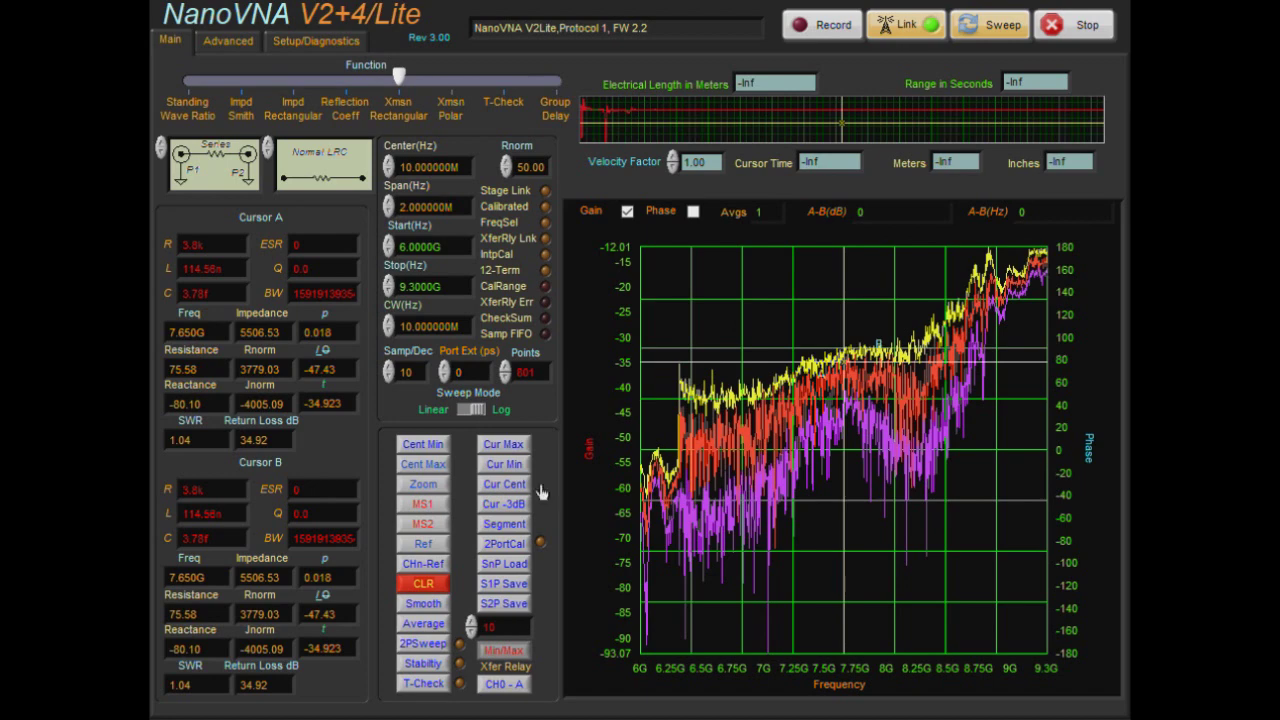
{"action": "left_click", "coordinate": [300, 40]}
{"action": "left_click", "coordinate": [962, 379]}
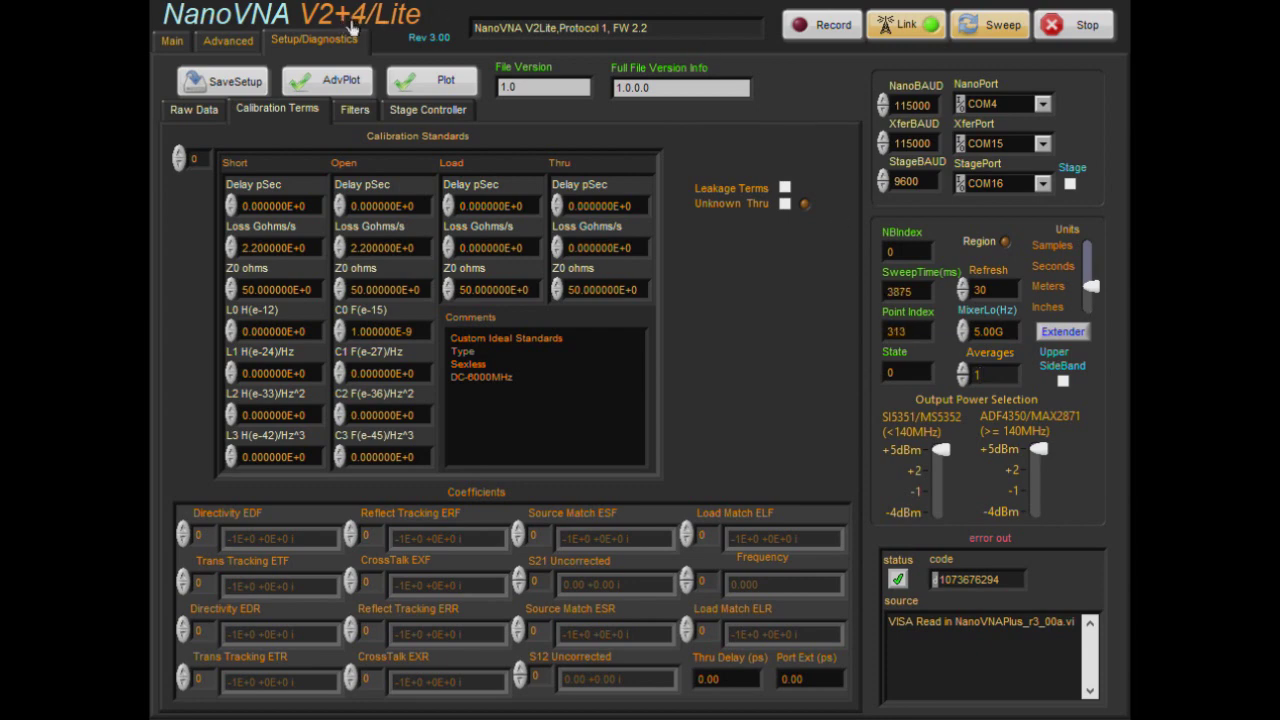
- View the one-average gain plot, read the 1595 ms sweep time, and return to the plot
{"action": "left_click", "coordinate": [172, 41]}
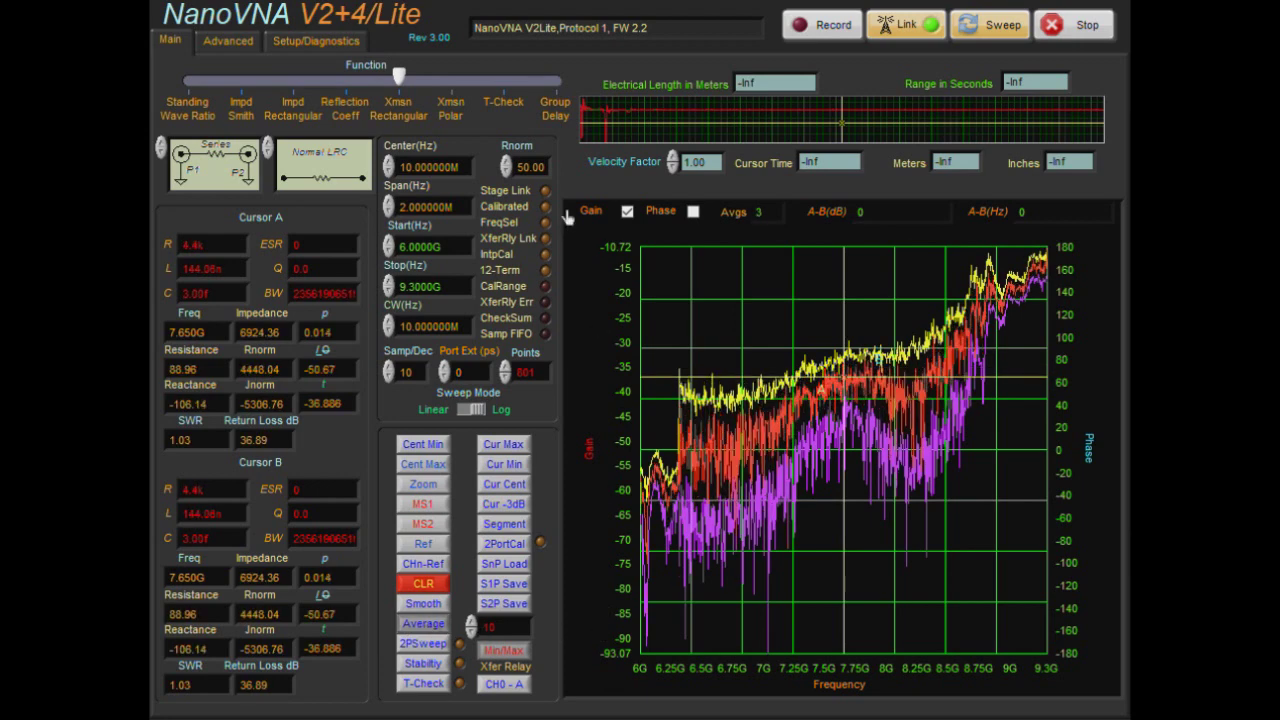
{"action": "left_click", "coordinate": [300, 41]}
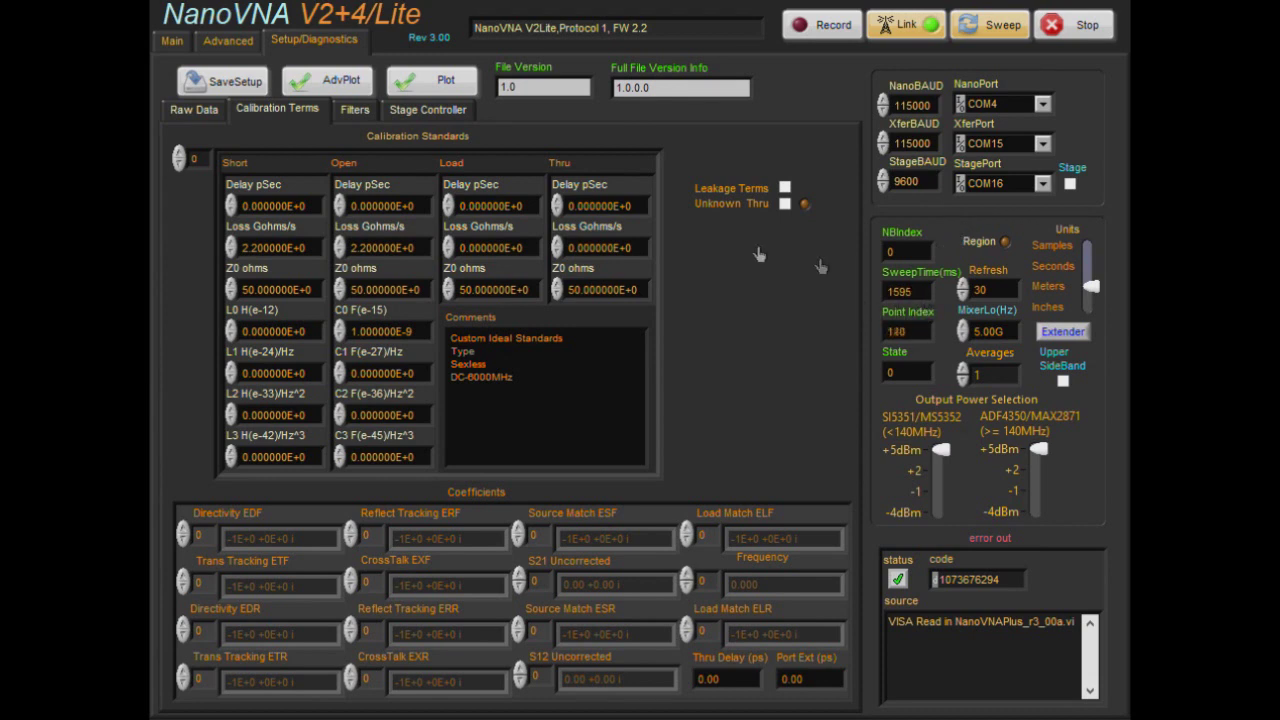
{"action": "left_click", "coordinate": [186, 46]}
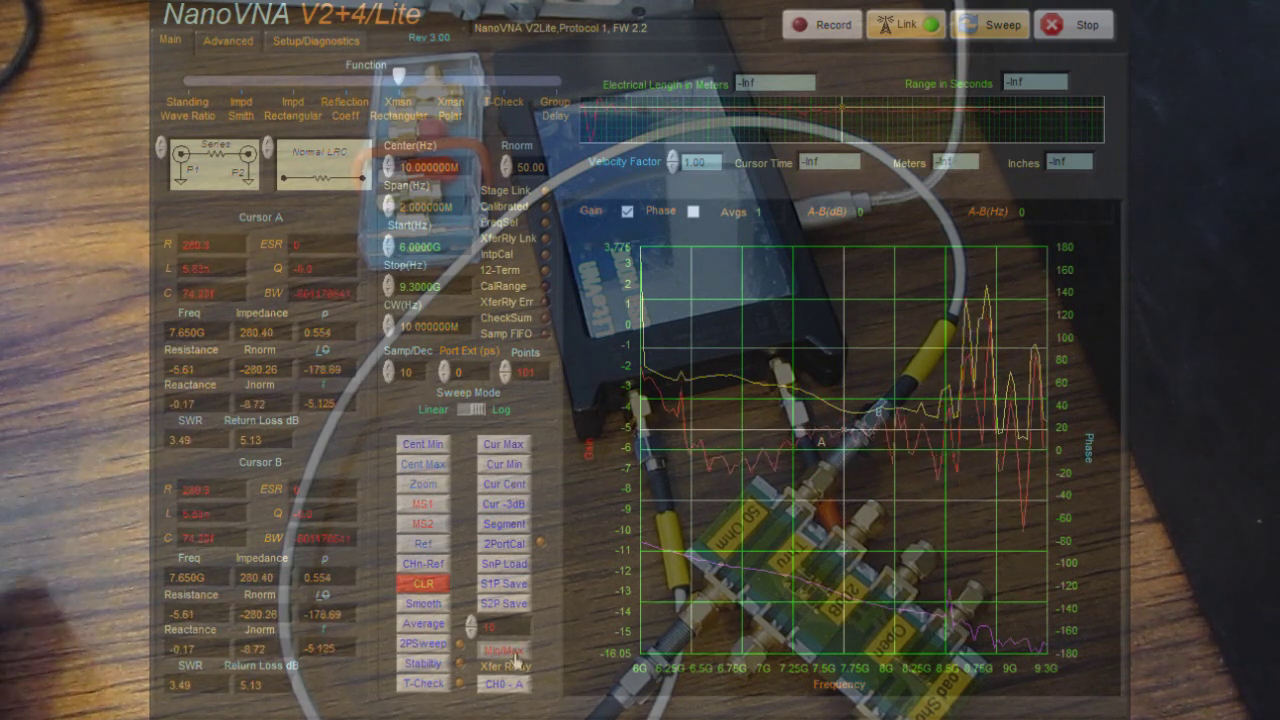
- Clear the held min/max gain traces twice so they rebuild from fresh 101-point sweeps
{"action": "left_click", "coordinate": [430, 588]}
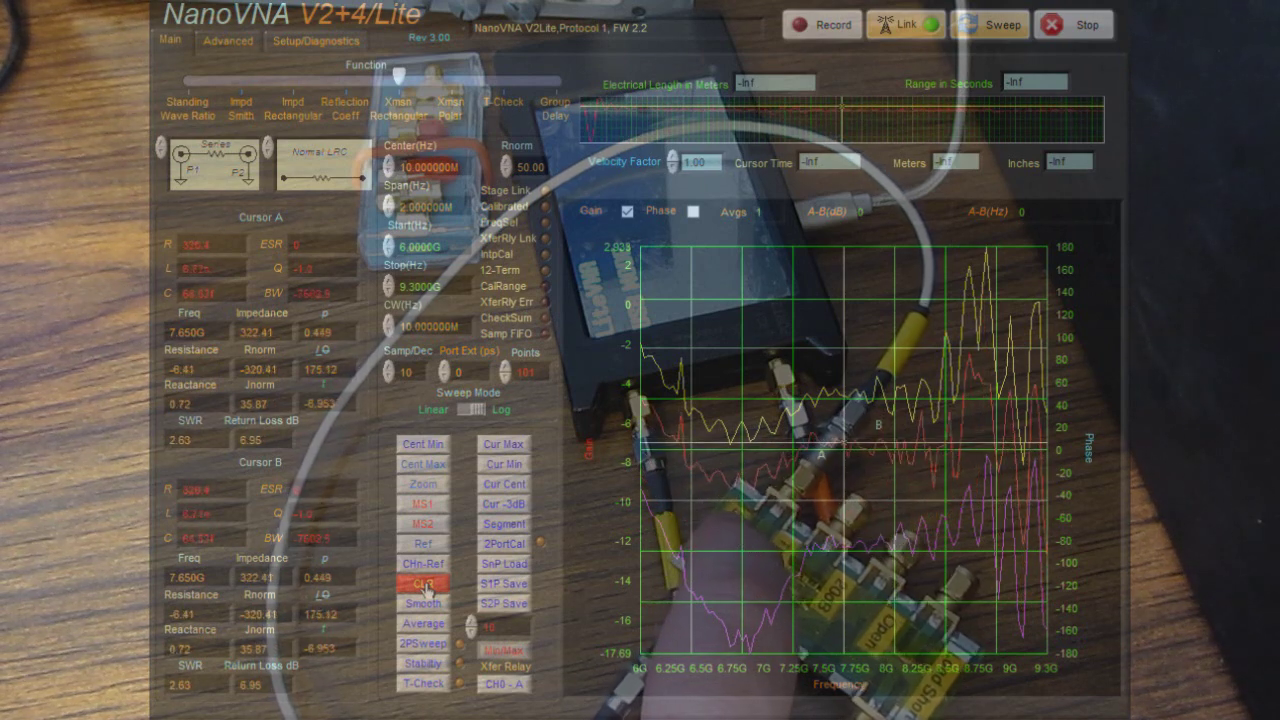
{"action": "left_click", "coordinate": [432, 588]}
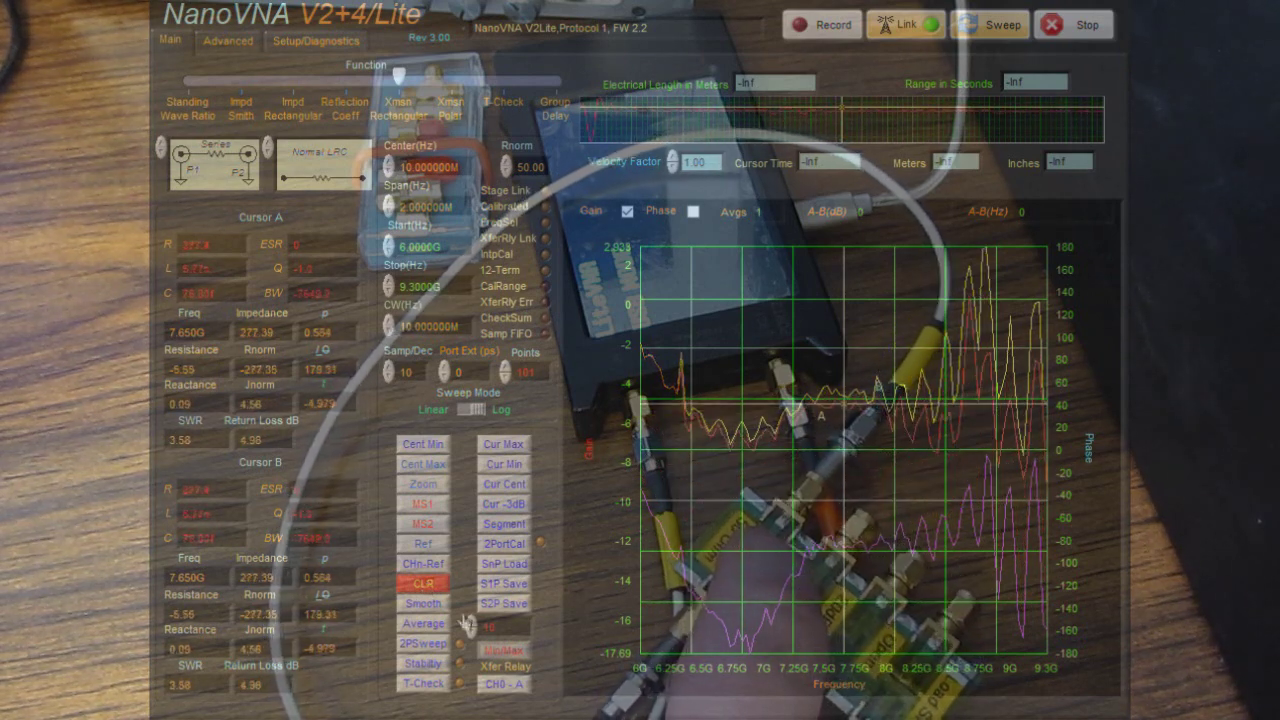
- Switch software averaging back on for the 101-point gain trace
{"action": "left_click", "coordinate": [425, 624]}
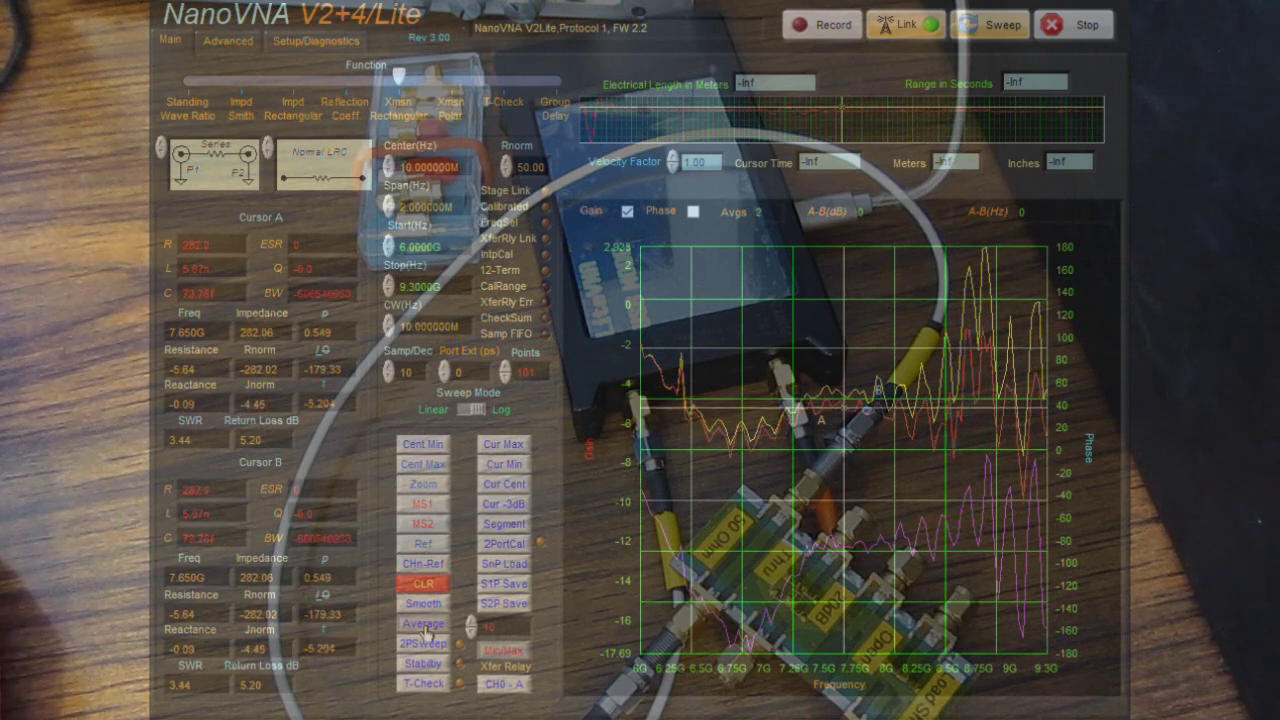